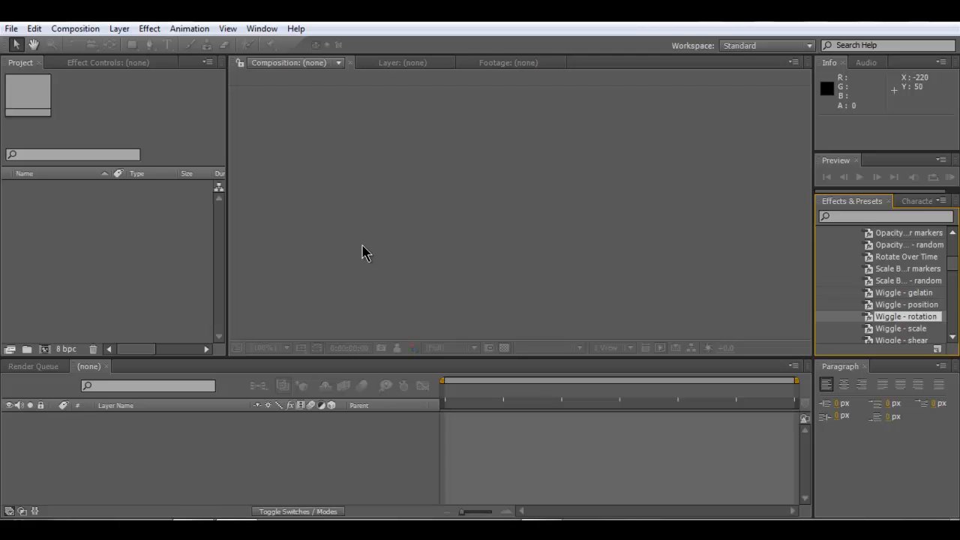
Step: Create a new composition named "Simple Intro" with the HDV/HDTV 720 29.97 preset
left_click(95, 30)
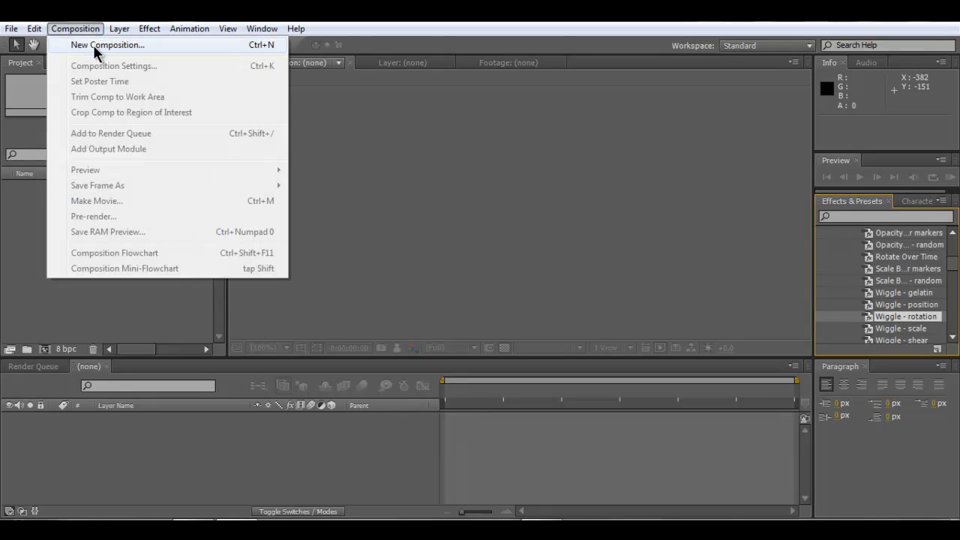
left_click(95, 47)
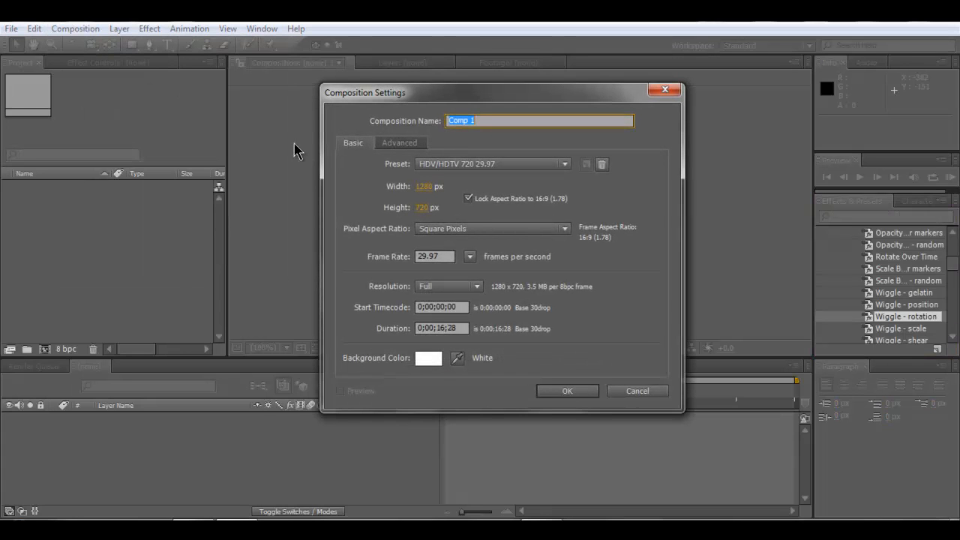
type("Simple")
left_click(417, 143)
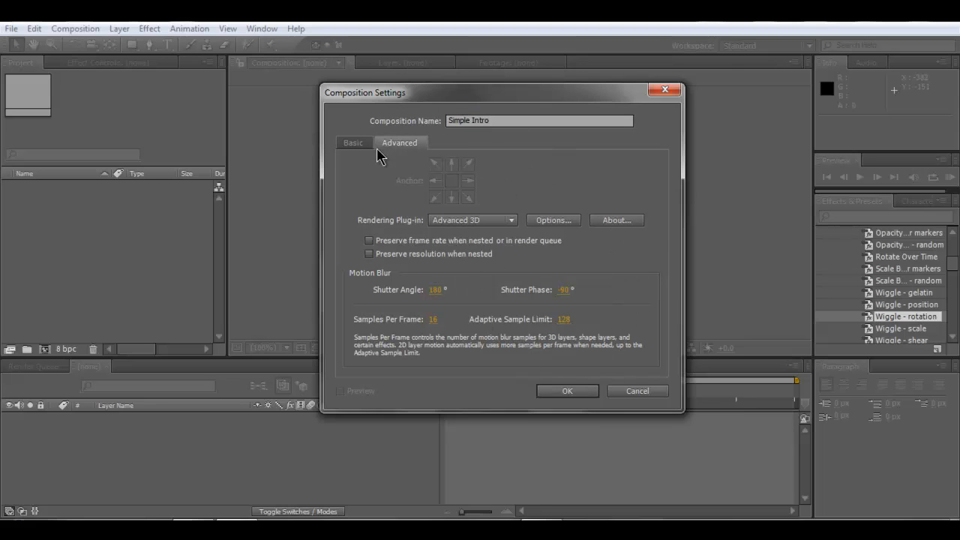
left_click(357, 141)
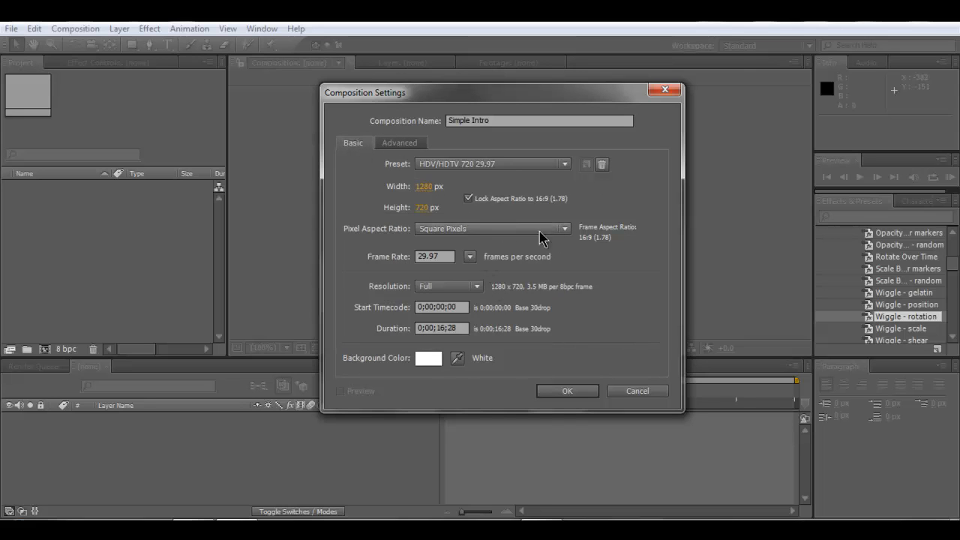
left_click(440, 167)
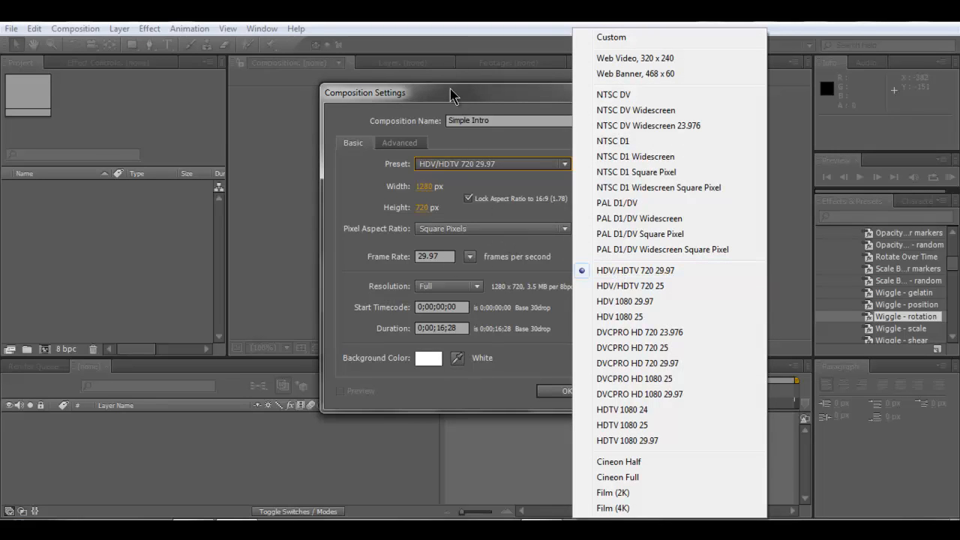
left_click(458, 387)
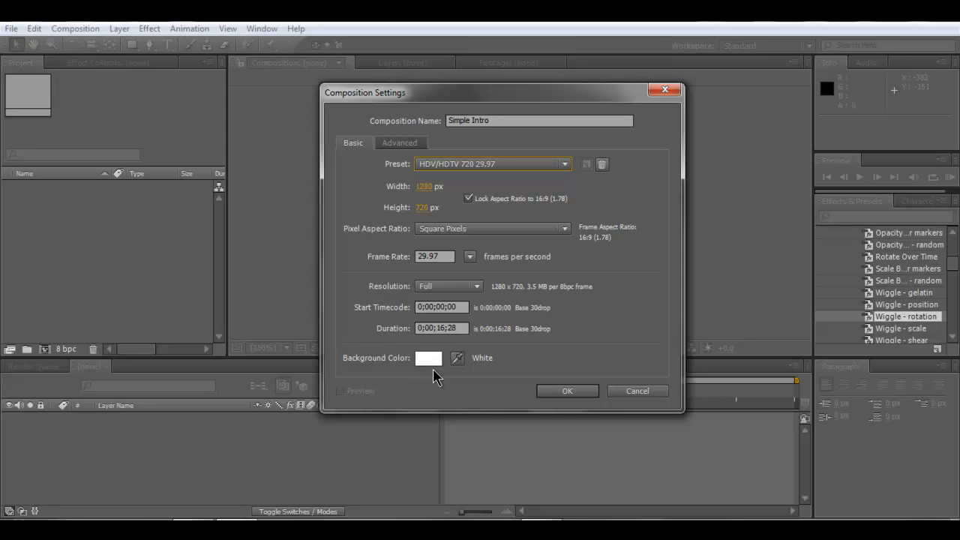
left_click(563, 390)
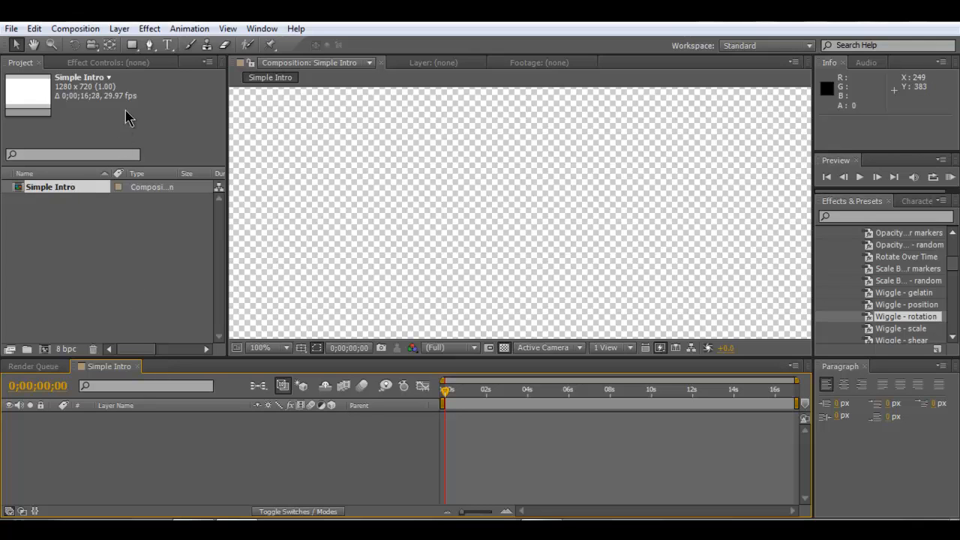
Step: Create a solid layer named "Solid White BG" at 1280 x 720 px with the near-white colour FDFCFC
left_click(120, 29)
mouse_move(190, 47)
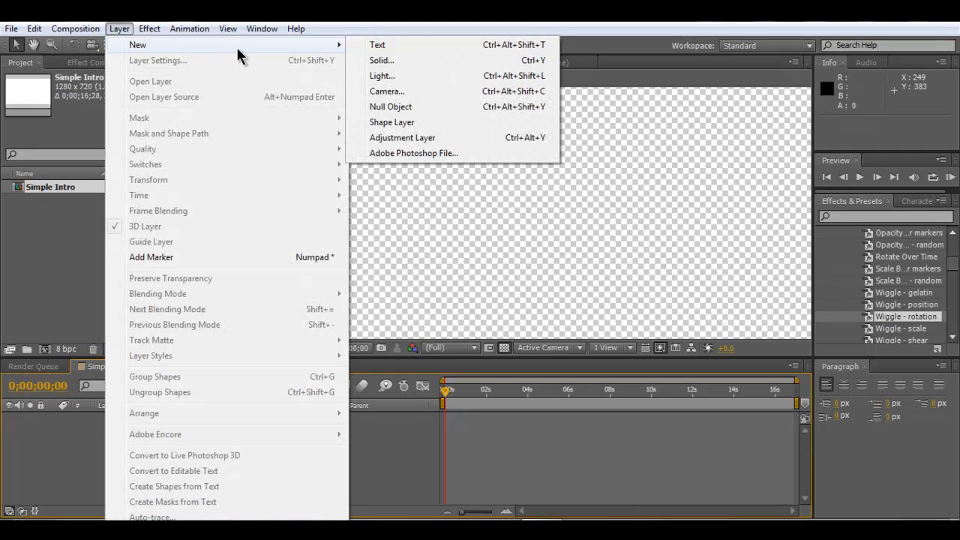
left_click(364, 59)
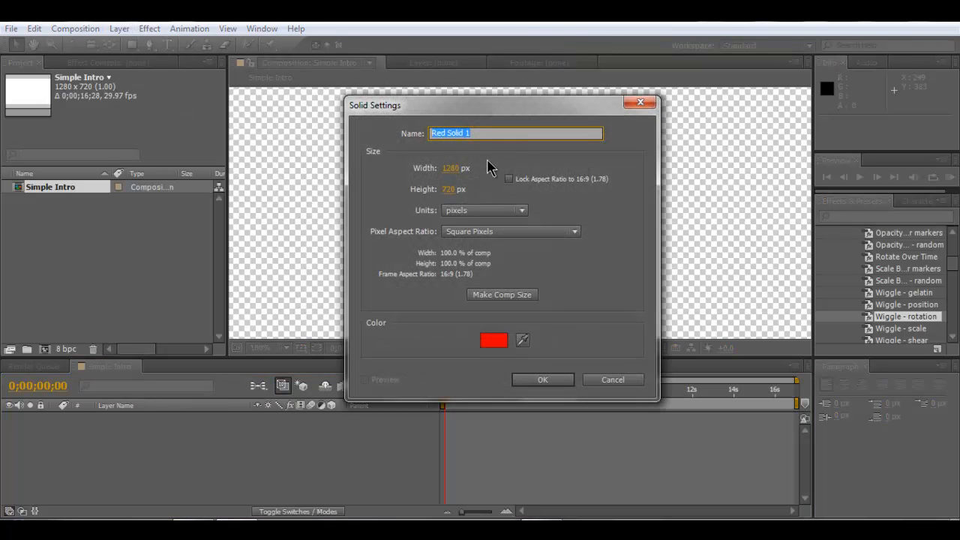
key("BackSpace")
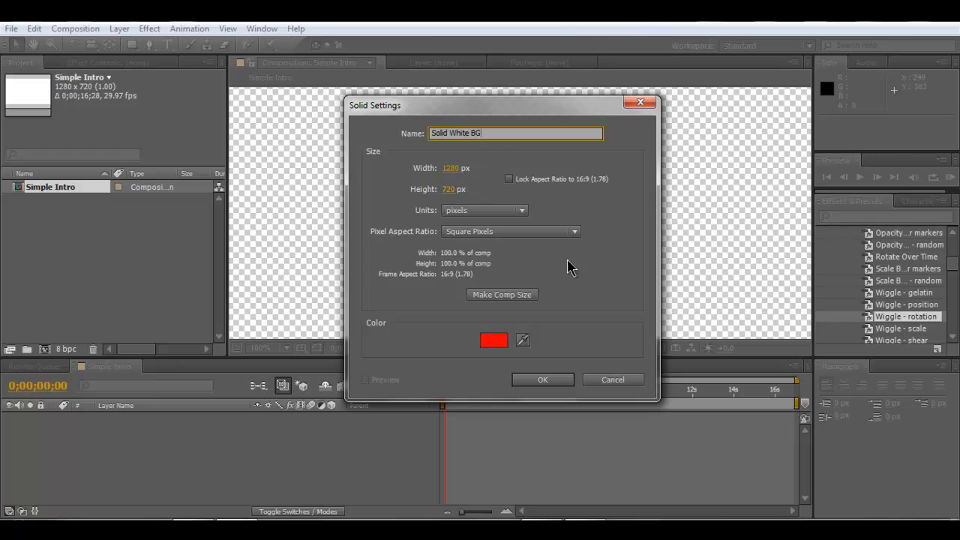
left_click(494, 339)
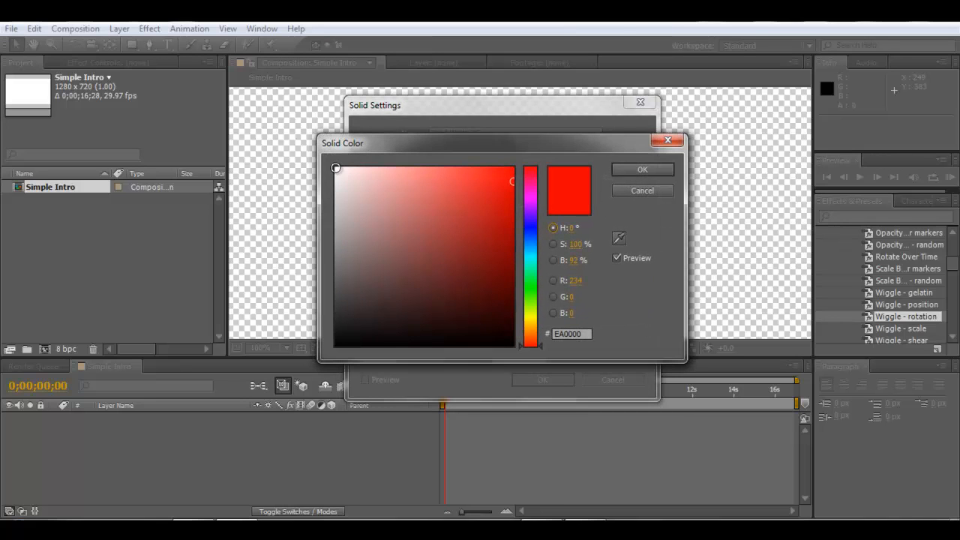
left_click(335, 168)
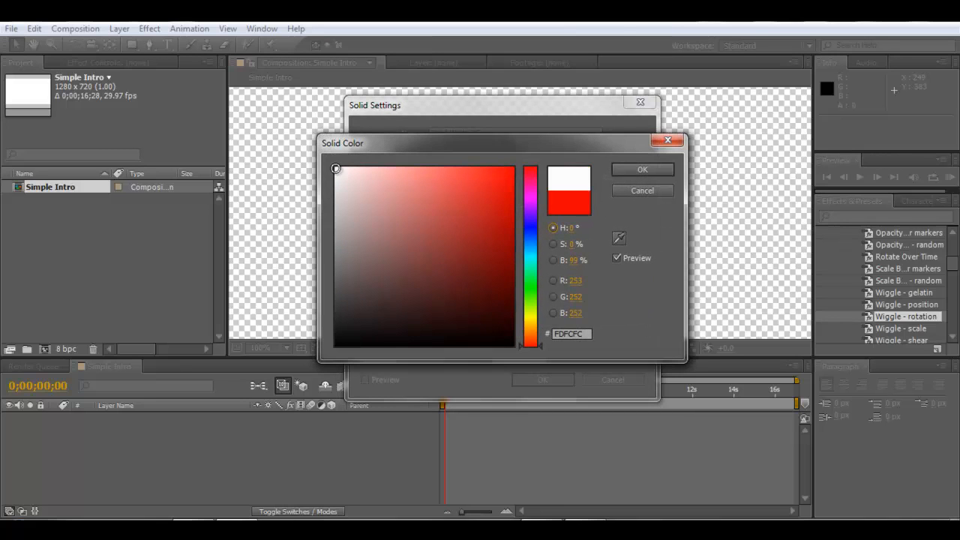
left_click(626, 173)
left_click(558, 385)
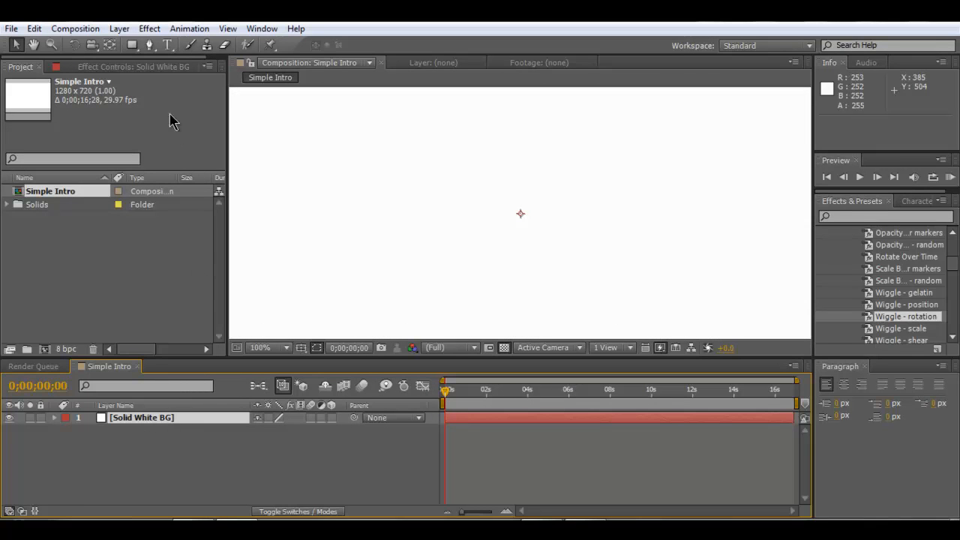
Step: Add a text layer reading "Simple Intro Text" and move it to about the centre of the composition, at position 494, 367
left_click(122, 29)
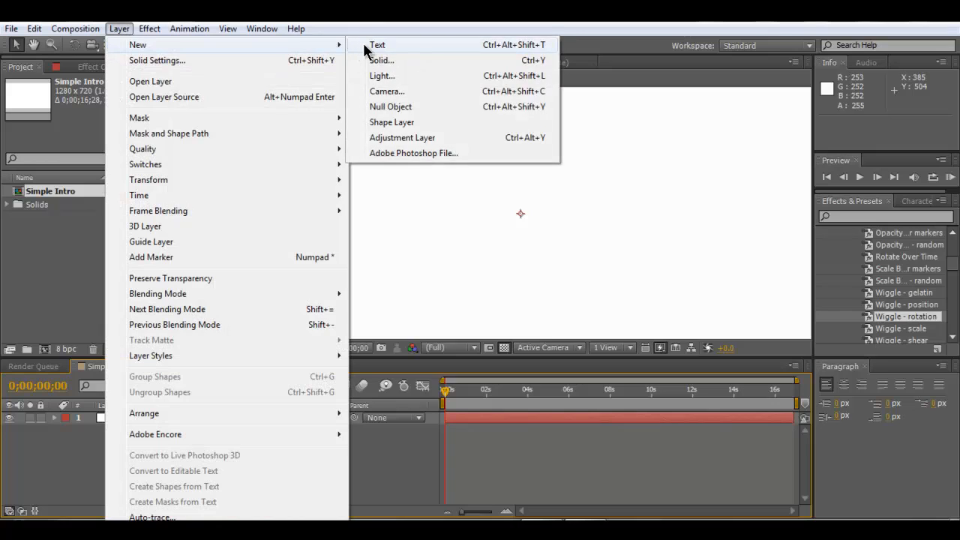
left_click(365, 46)
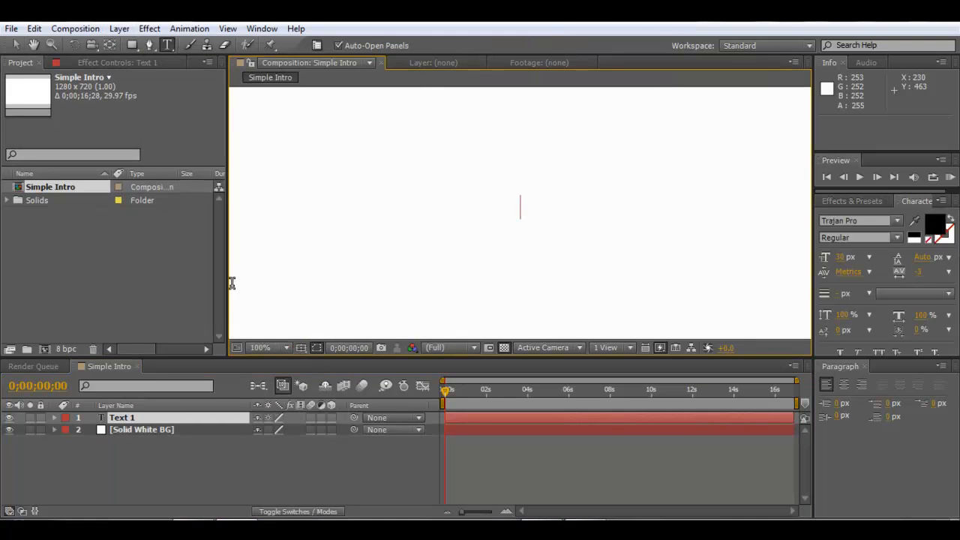
left_click(132, 424)
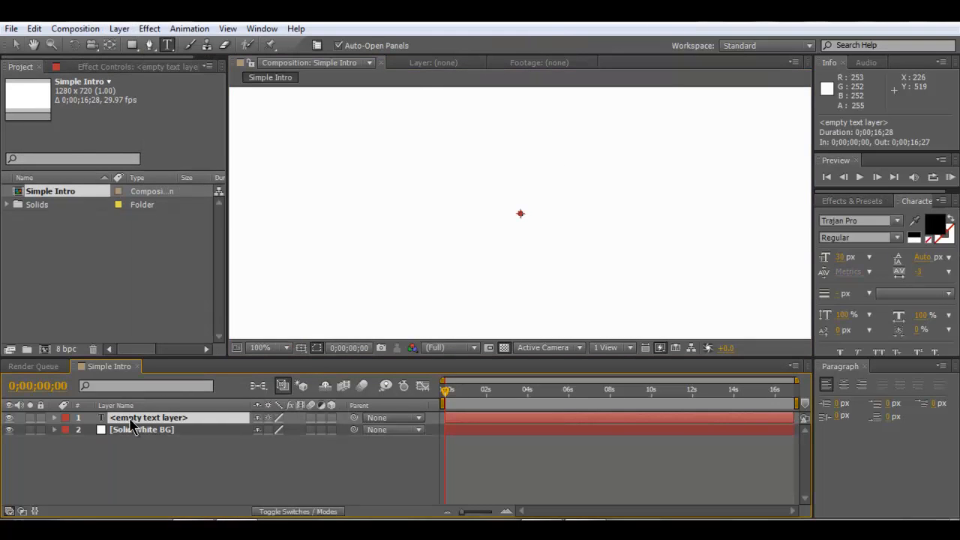
double_click(130, 421)
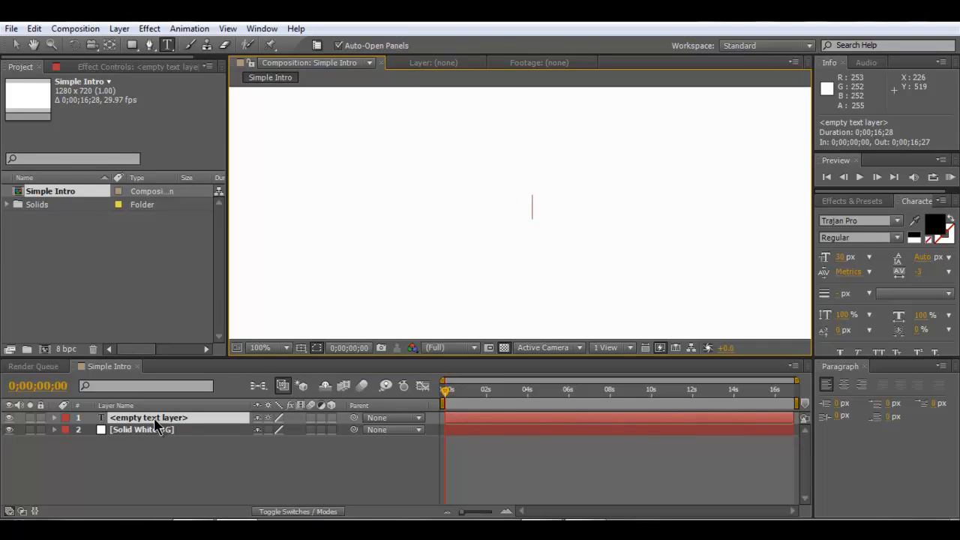
type("SIMple")
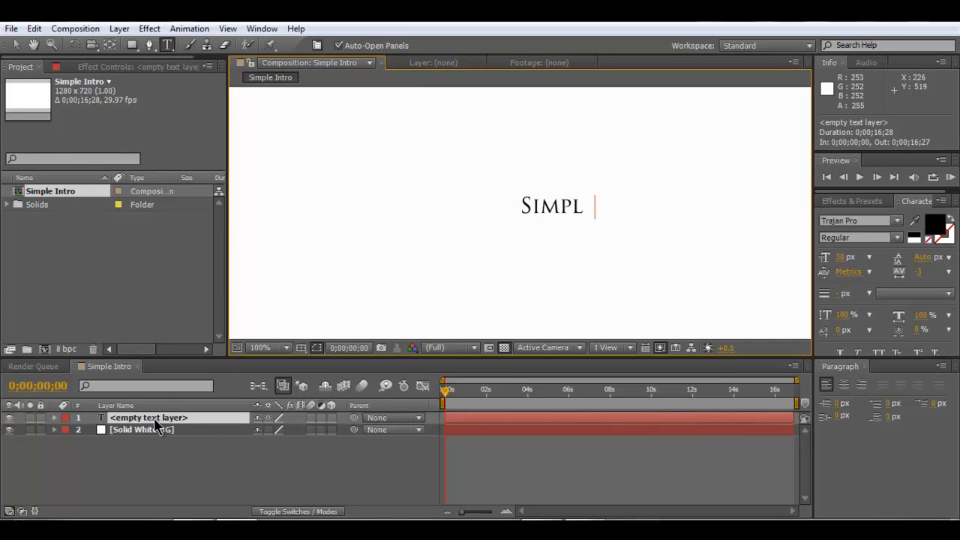
type(" Intro")
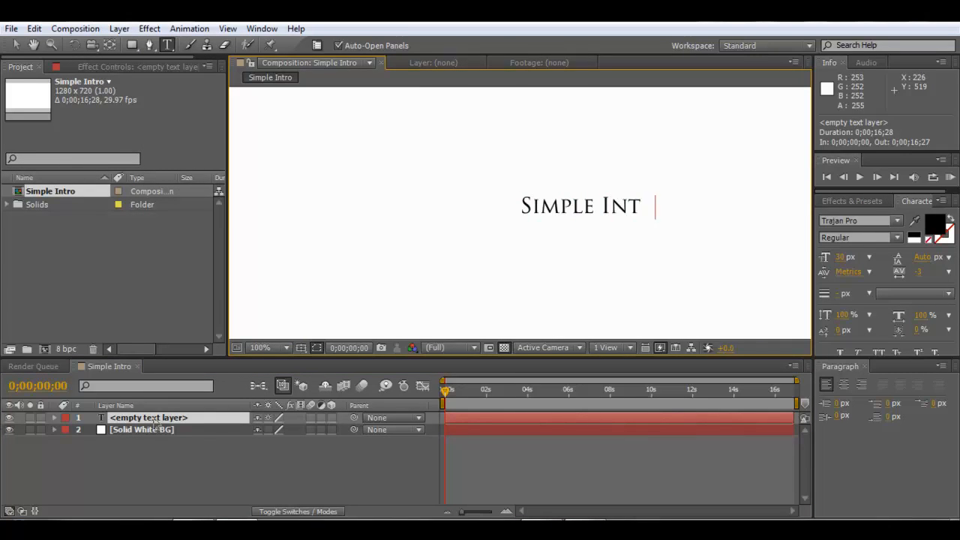
type(" Tes")
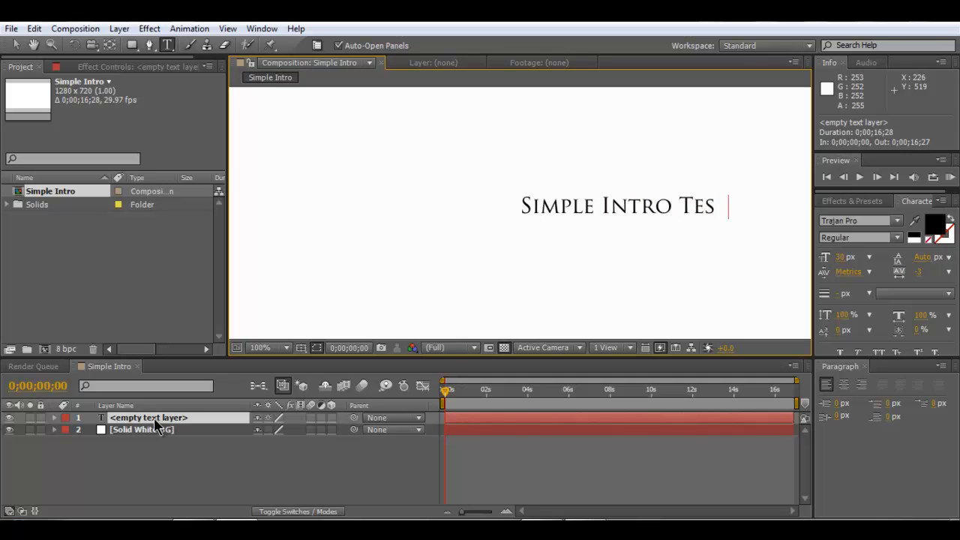
key("BackSpace")
key("BackSpace")
type("xt")
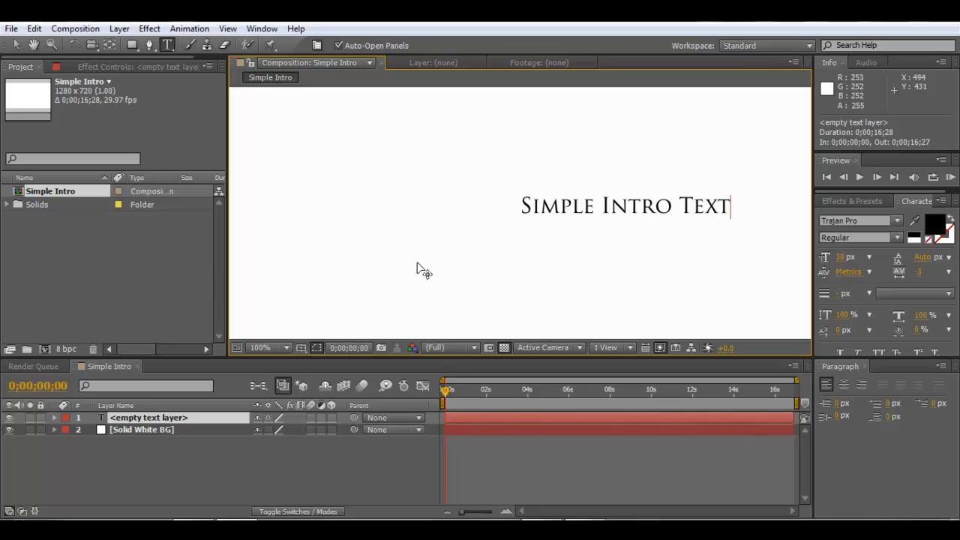
left_click_drag(591, 327, 488, 337)
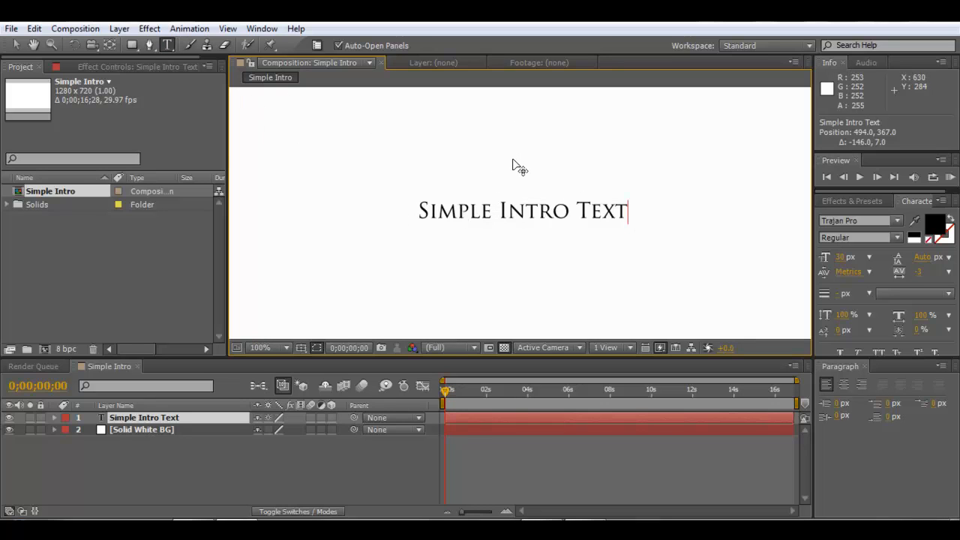
Step: Create a white 1280 x 720 px solid layer named "Effect 1" above the text layer
left_click(119, 29)
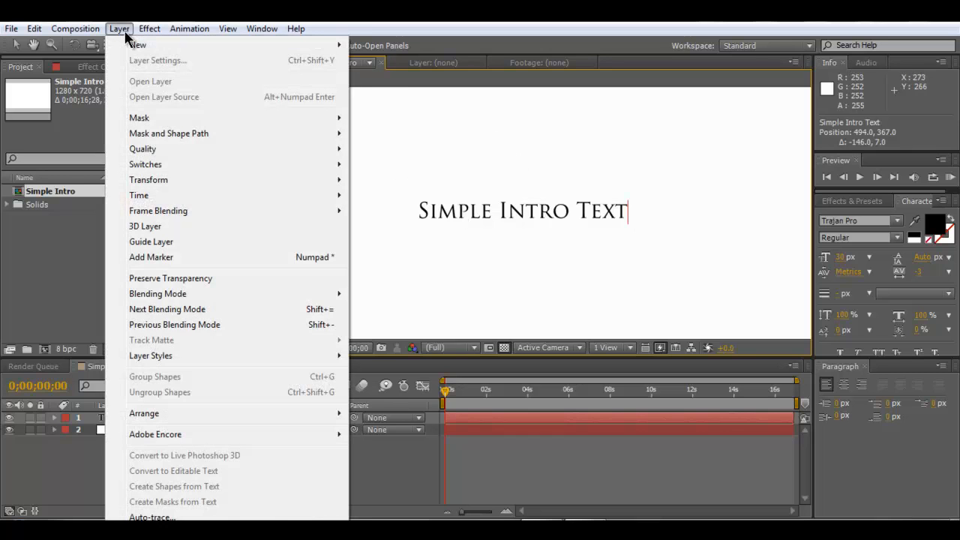
mouse_move(199, 47)
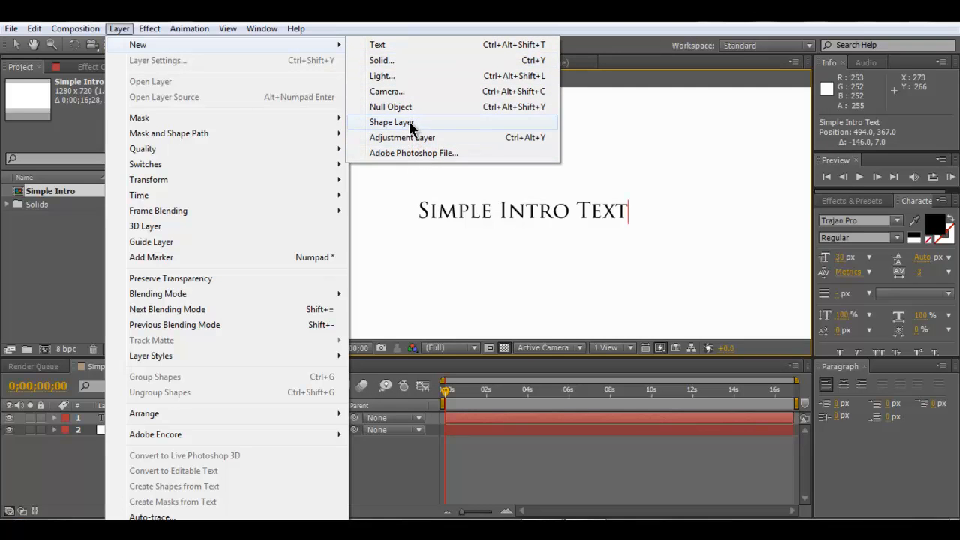
left_click(401, 60)
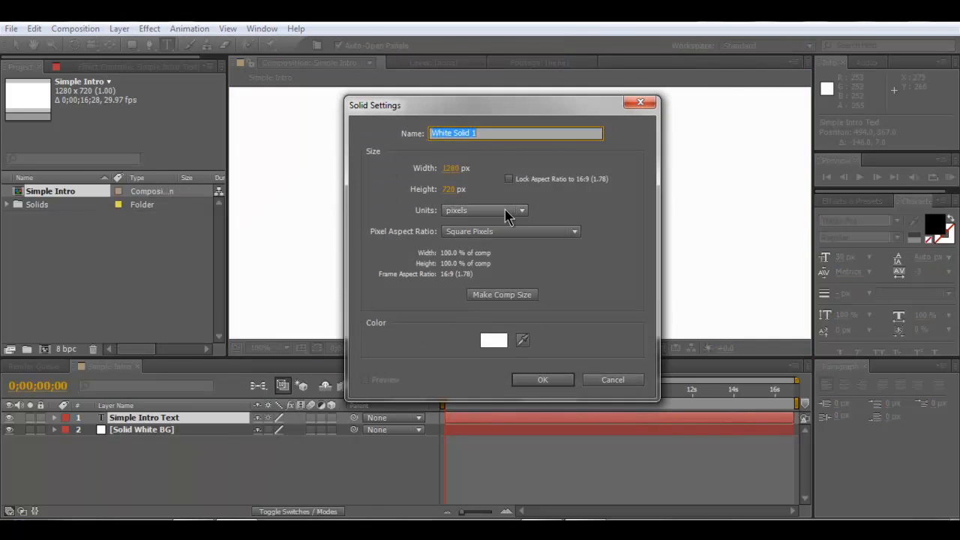
type("Effect")
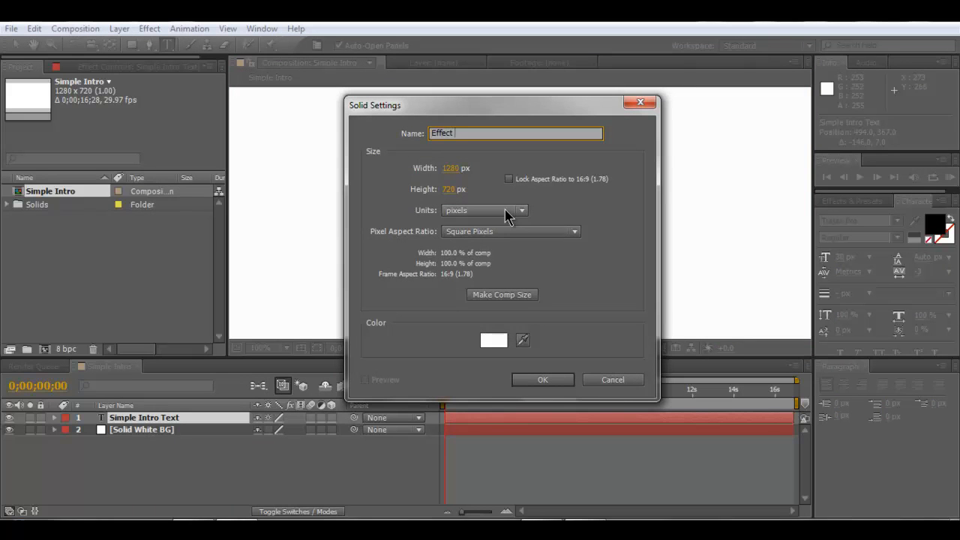
key("Return")
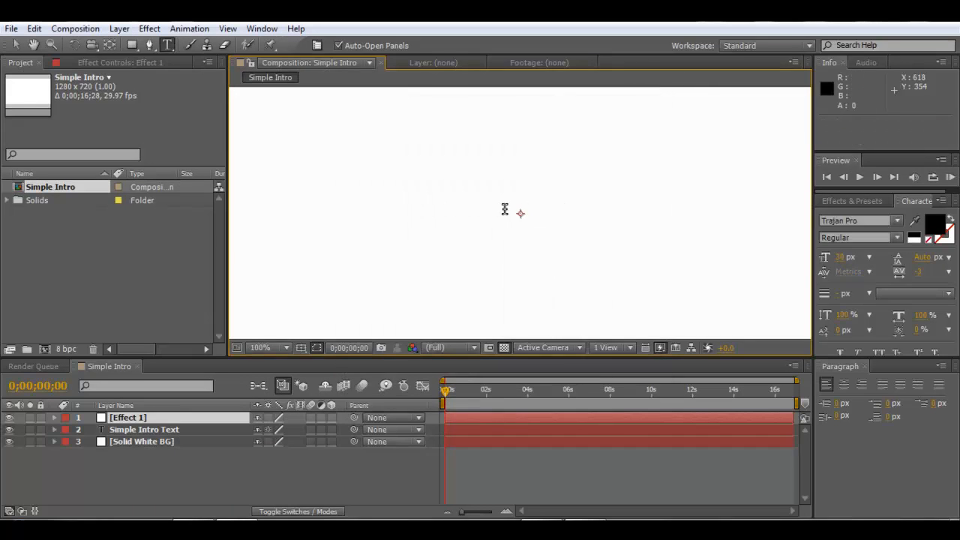
Step: Open the Effect 1 layer in its own view and look through the Trapcode effects in the effects library
double_click(137, 421)
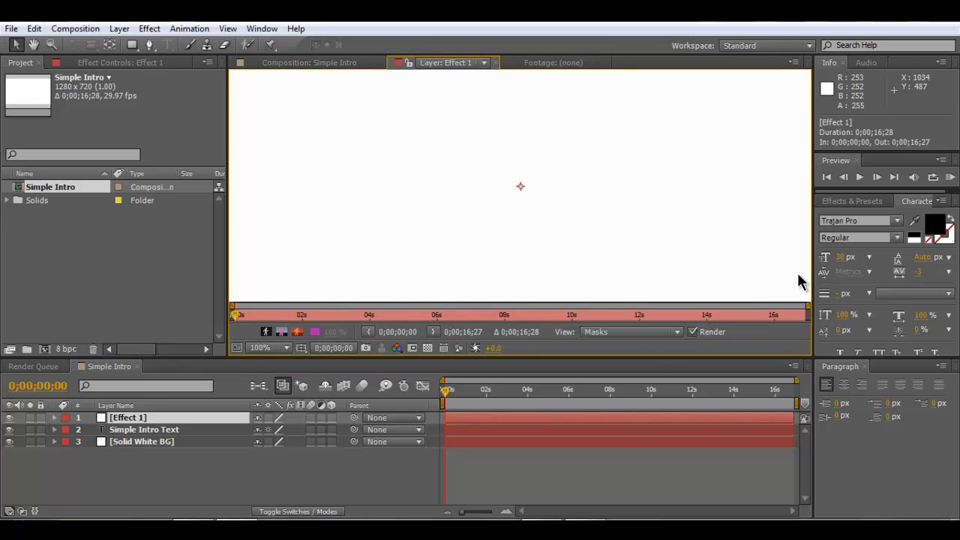
left_click(865, 209)
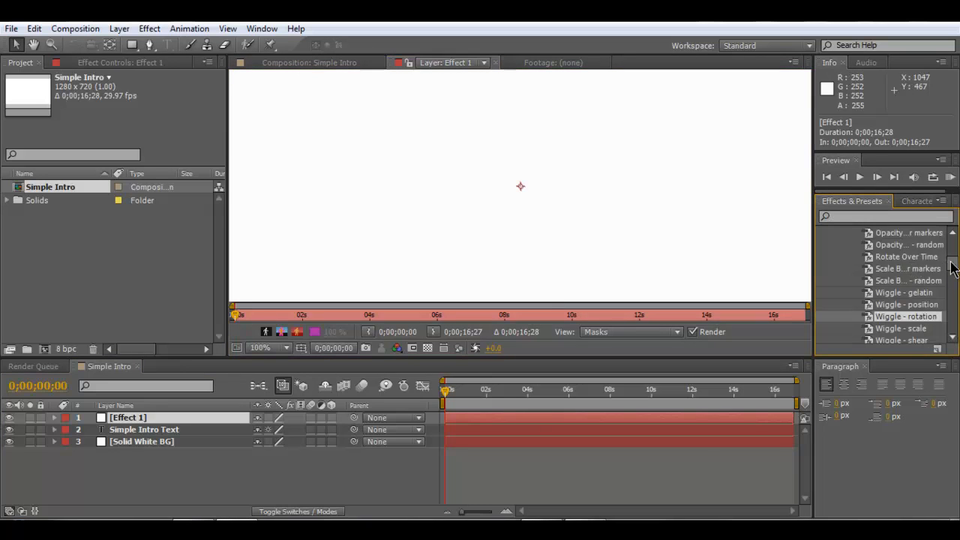
left_click_drag(947, 270, 951, 337)
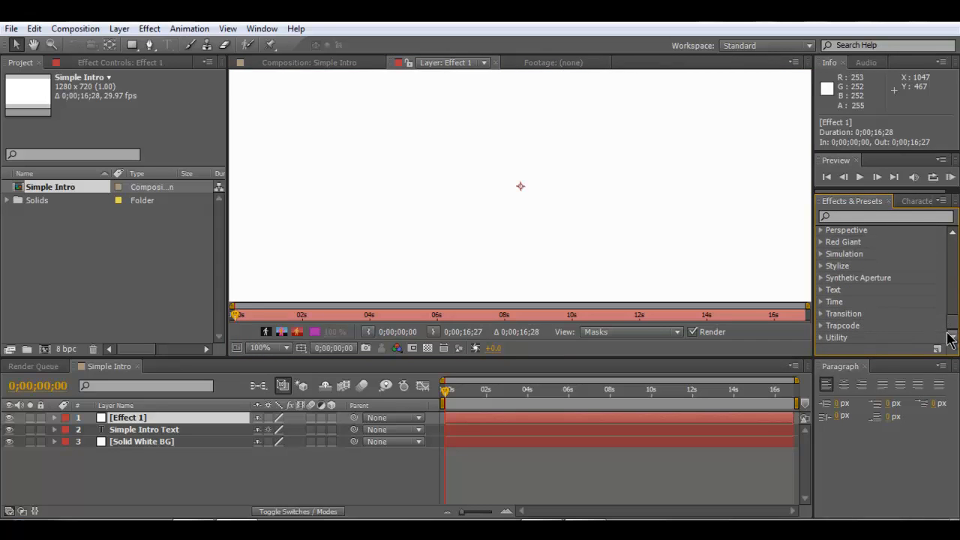
left_click(821, 326)
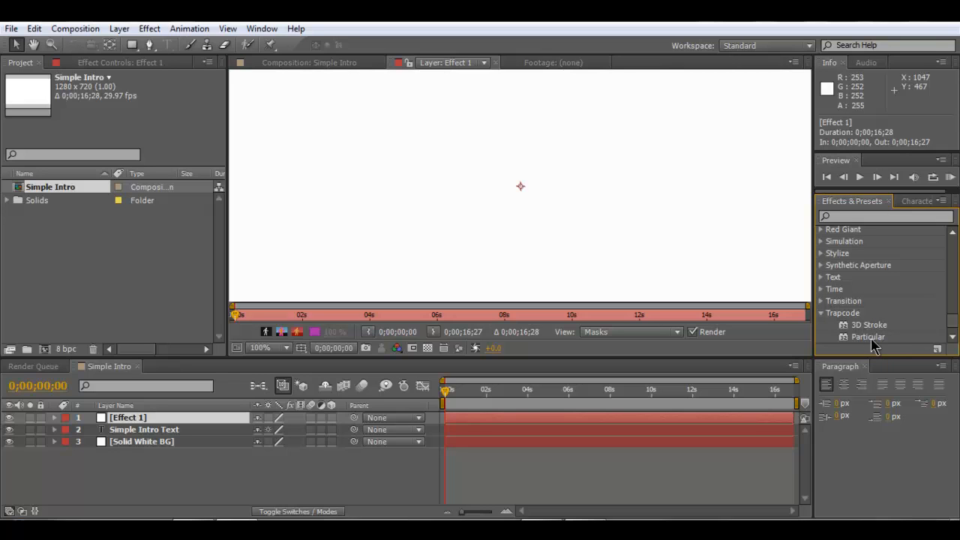
left_click(821, 315)
left_click_drag(951, 319, 933, 213)
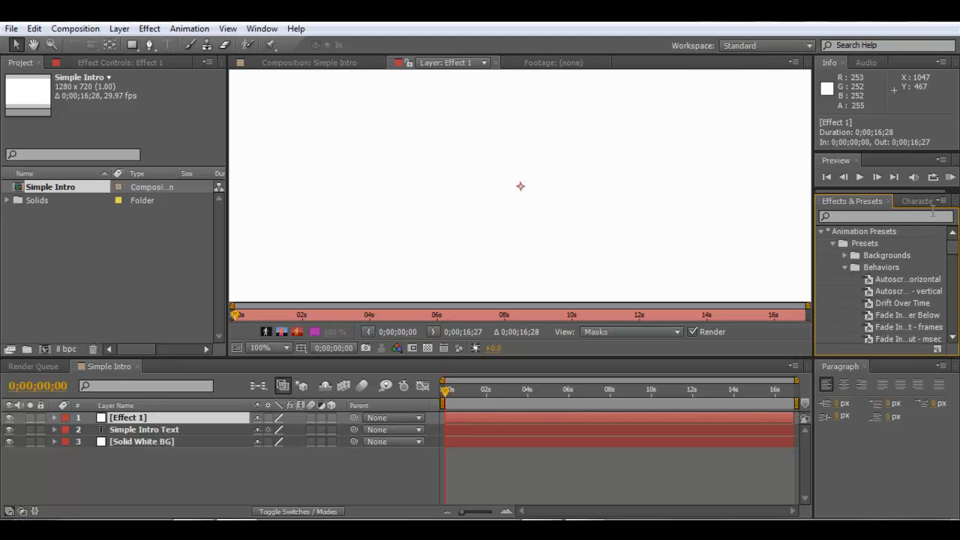
Step: Collapse the Presets folder of the animation presets and expand the Trapcode Particular ffx folder
left_click(822, 233)
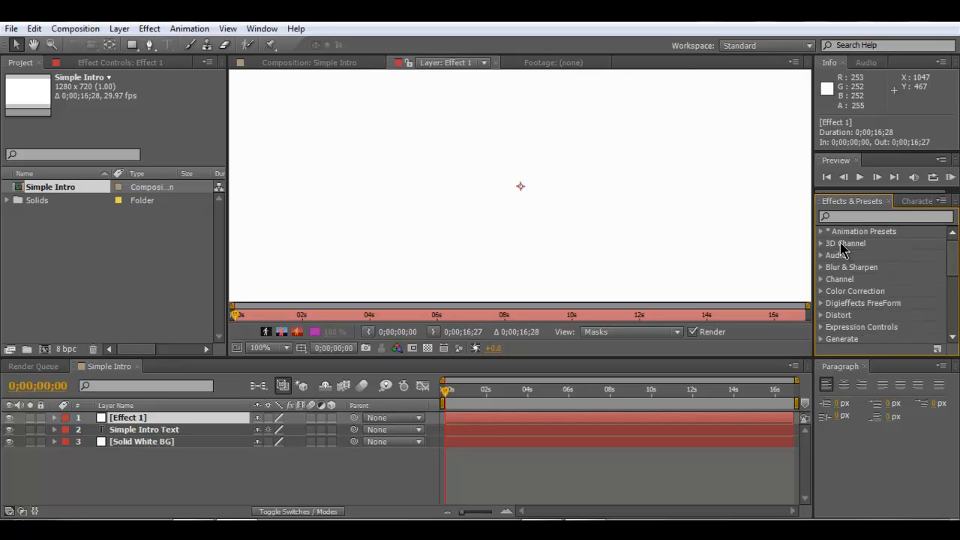
left_click(822, 233)
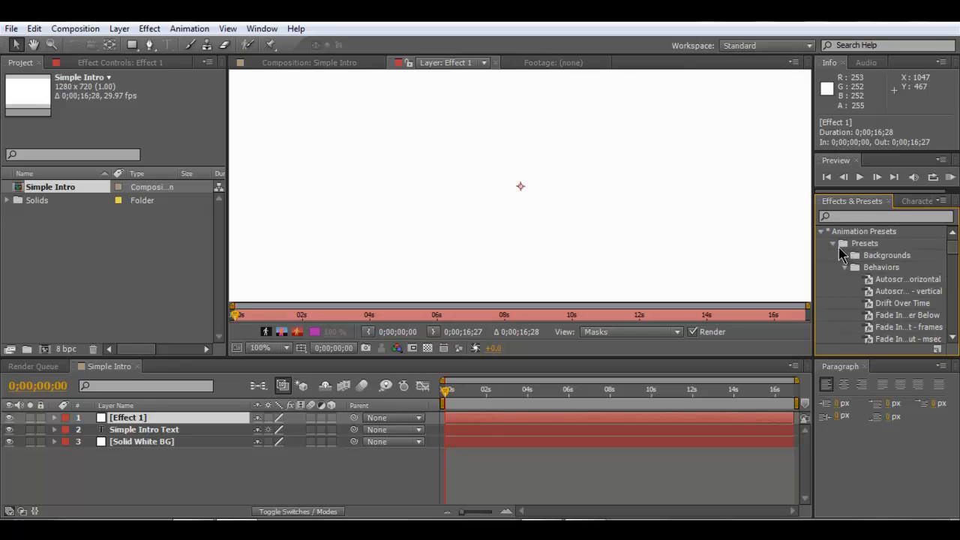
left_click(823, 233)
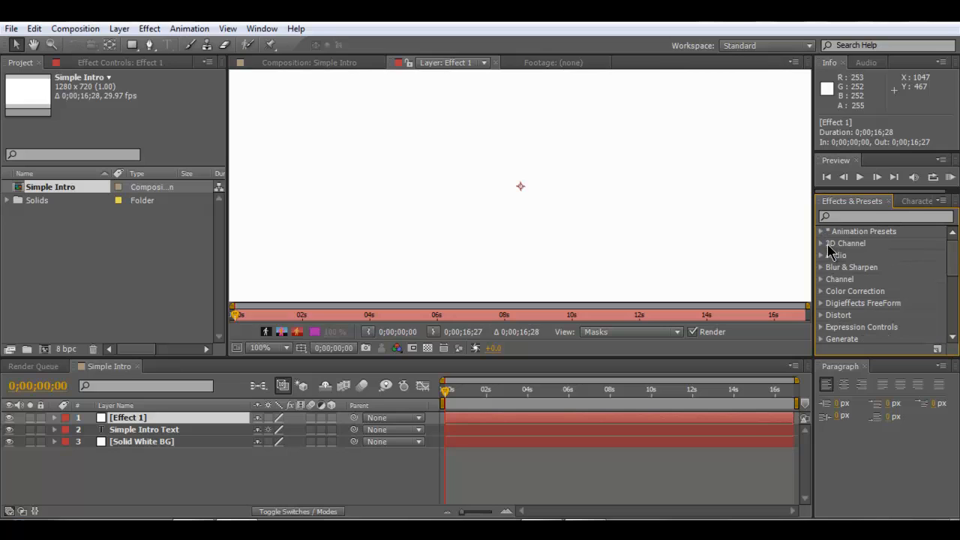
left_click(822, 233)
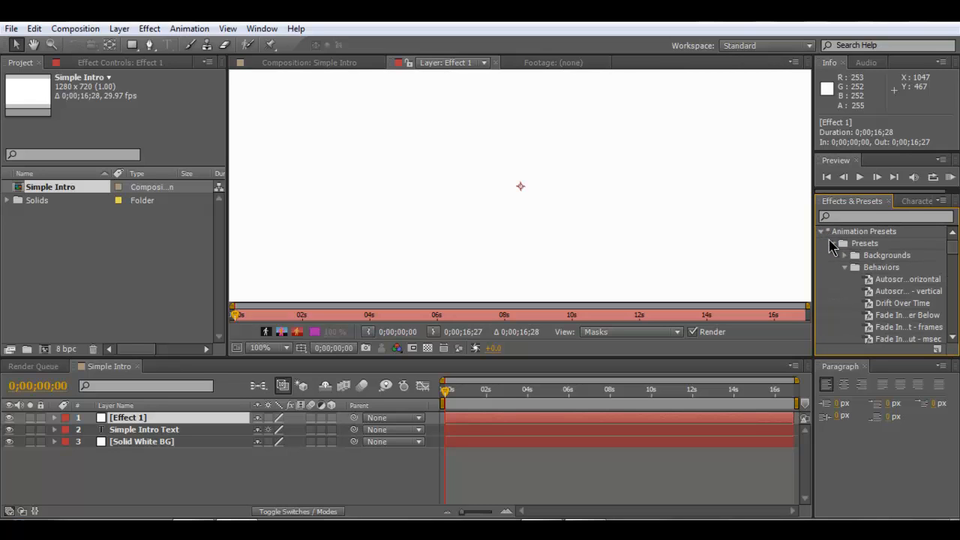
left_click(832, 243)
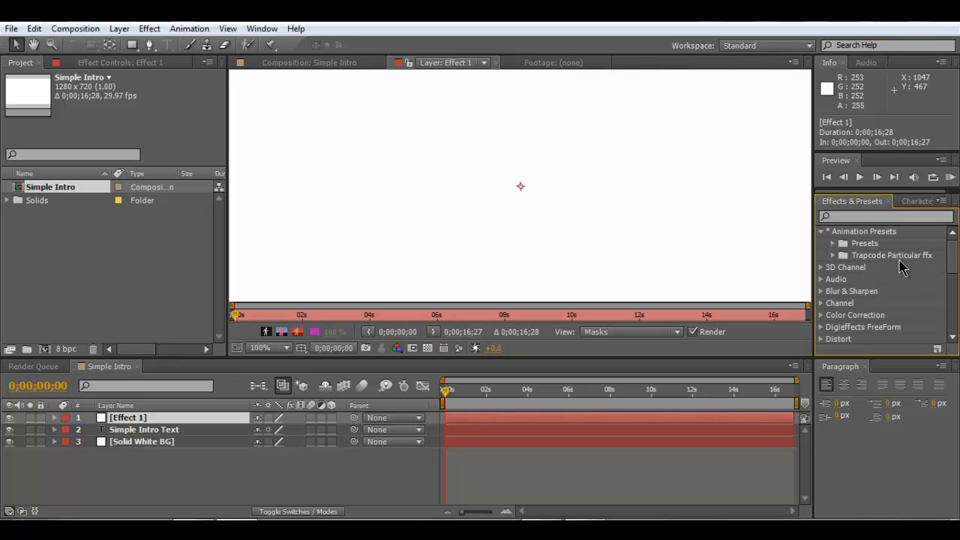
left_click(833, 257)
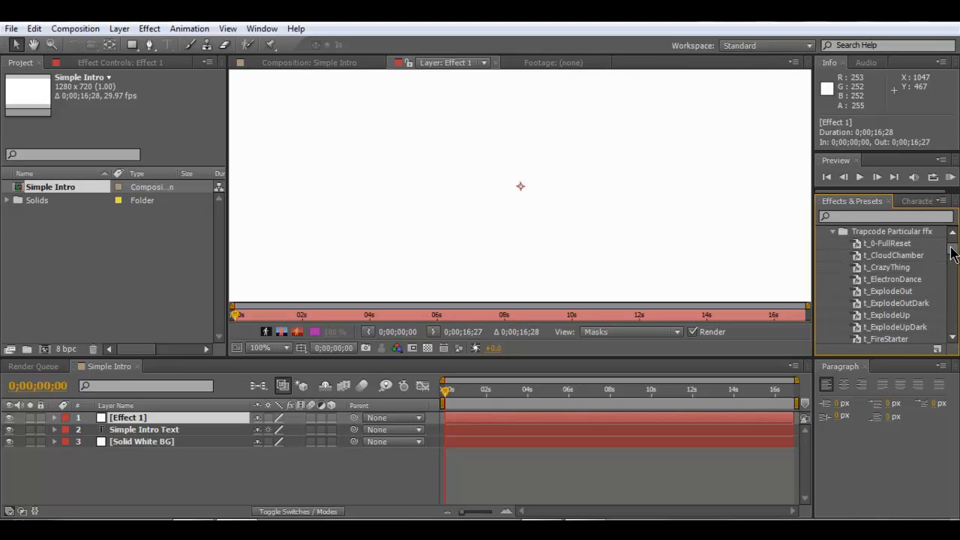
Step: Browse the Trapcode Particular ffx presets, including the wipe, weld, smoke and organic lines presets
left_click_drag(953, 247, 958, 304)
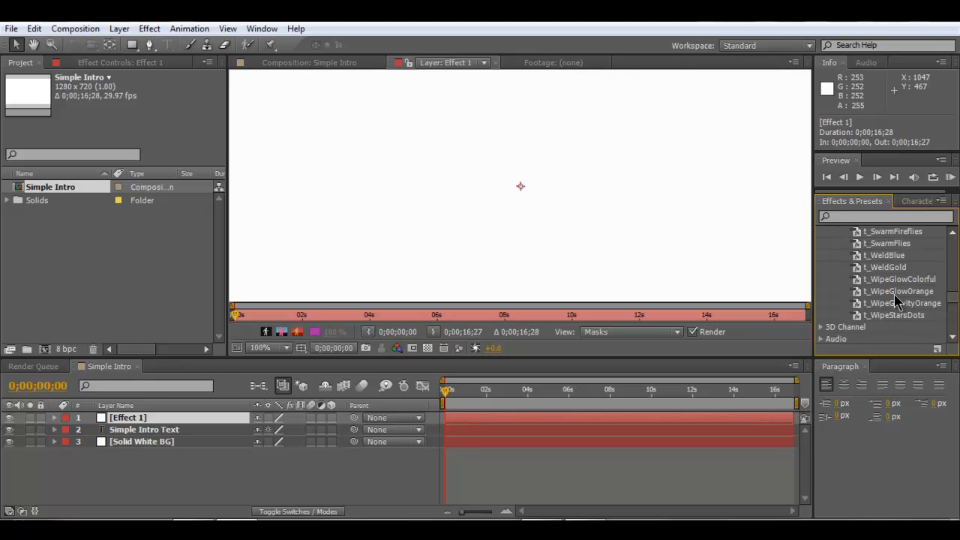
scroll(954, 300, "up", 2)
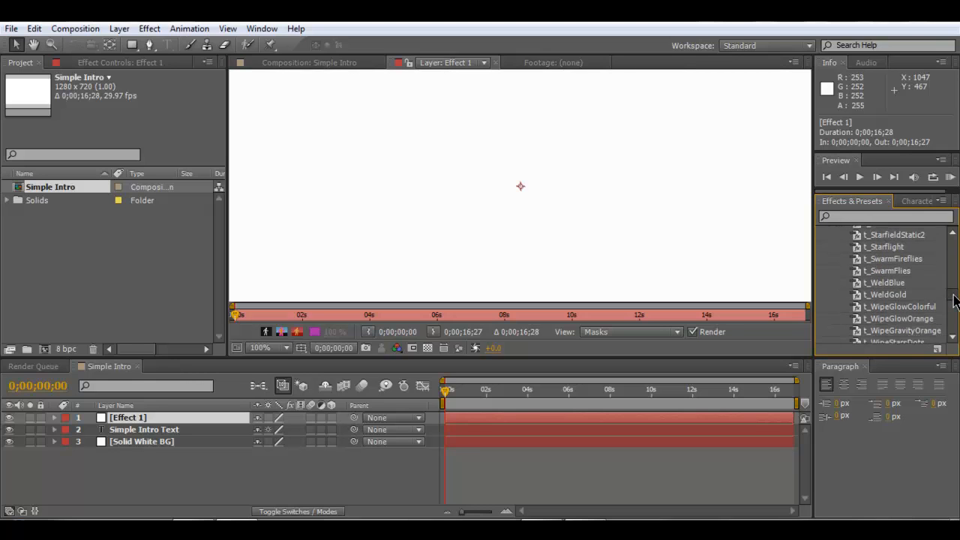
scroll(954, 300, "down", 1)
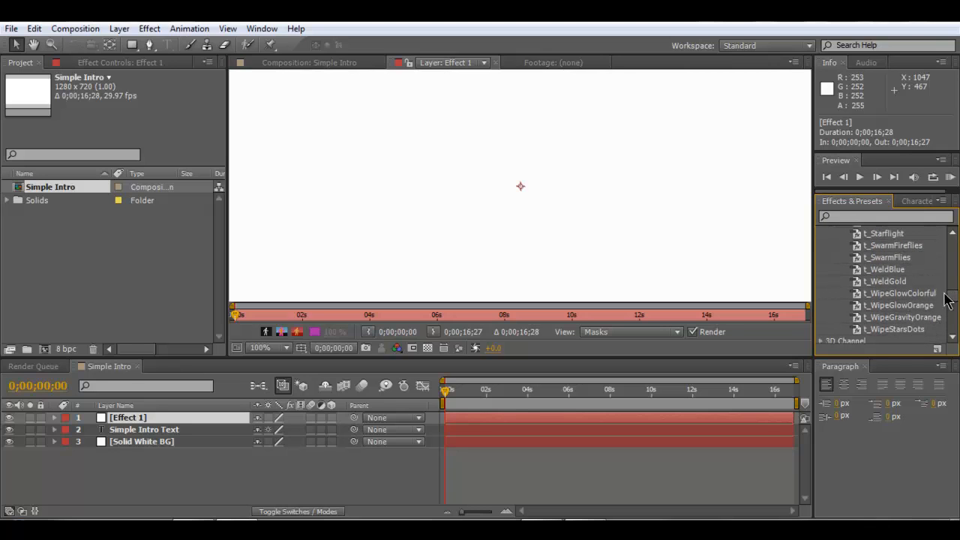
scroll(951, 300, "up", 3)
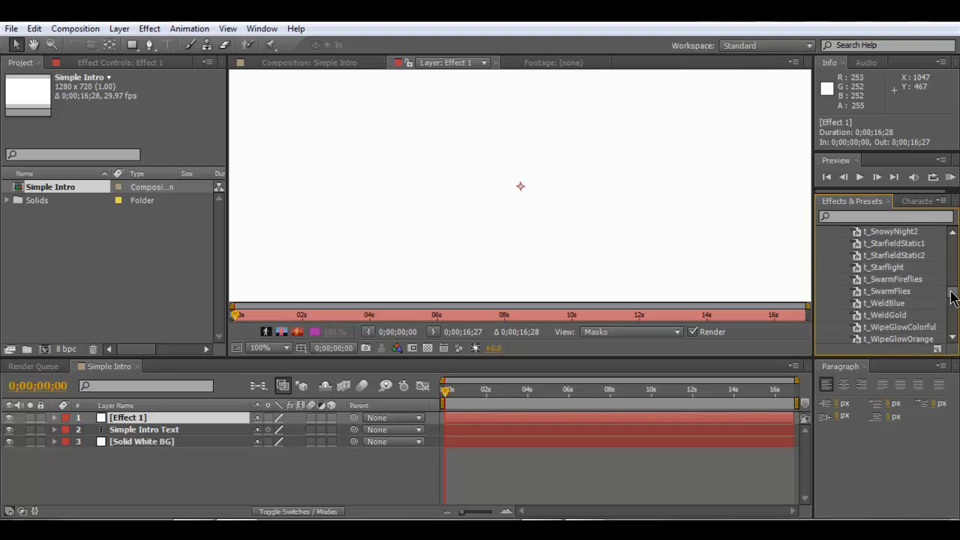
scroll(954, 291, "up", 5)
scroll(954, 291, "up", 3)
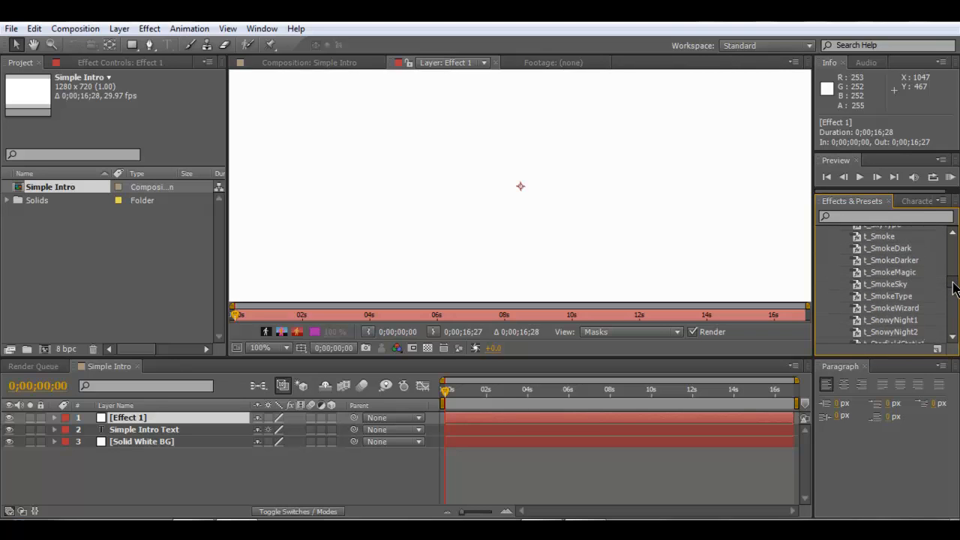
scroll(954, 282, "up", 1)
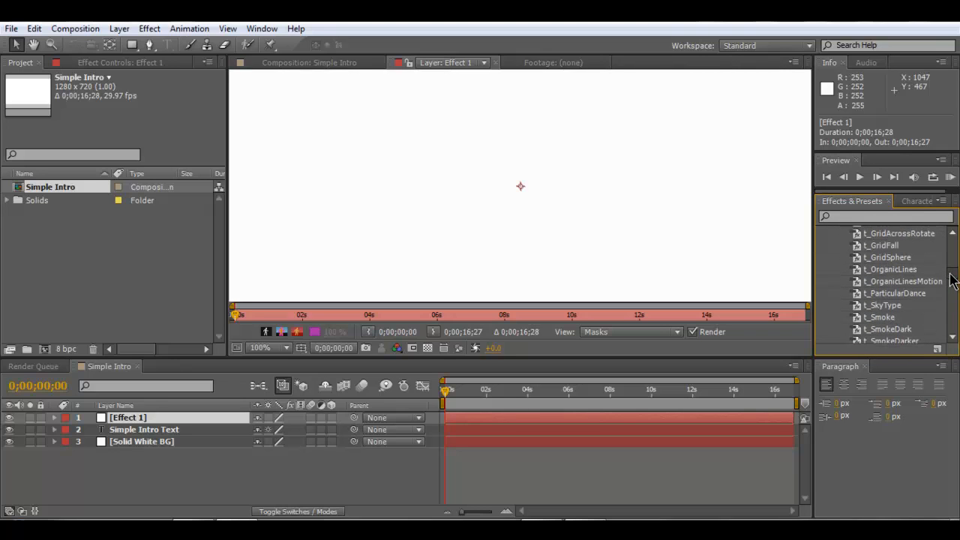
left_click_drag(950, 274, 948, 301)
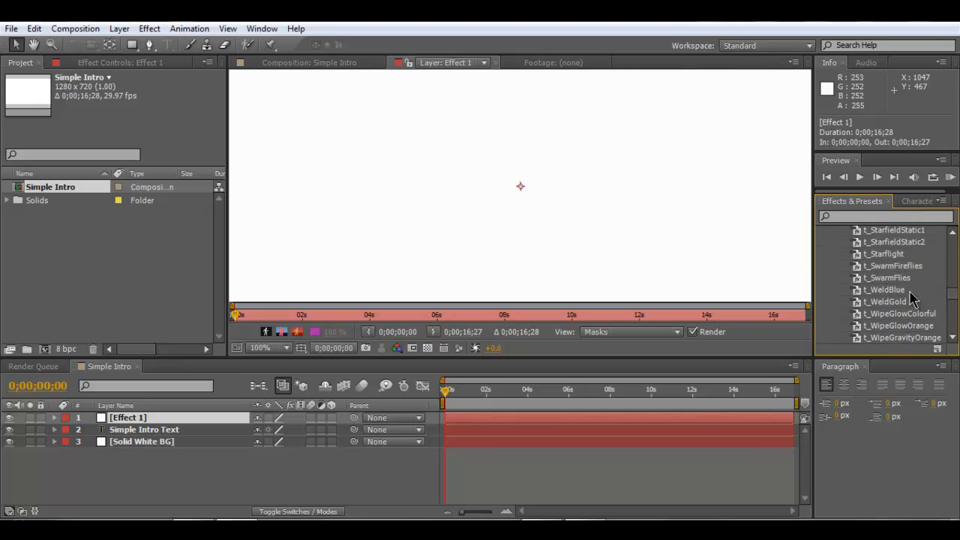
Step: Apply the t_WeldBlue preset to the Effect 1 layer, accept the version upgrade notice and scrub through the result
left_click(910, 293)
double_click(913, 298)
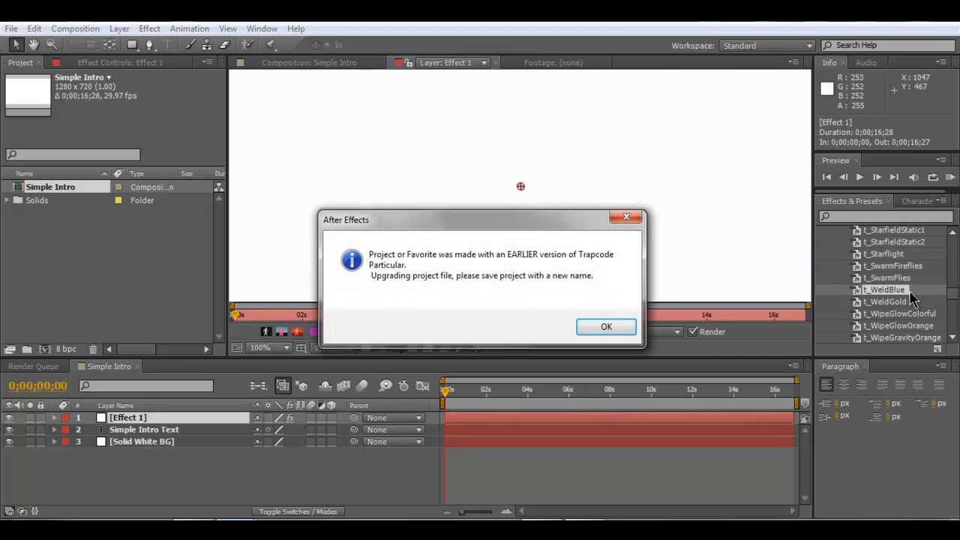
left_click_drag(422, 222, 454, 148)
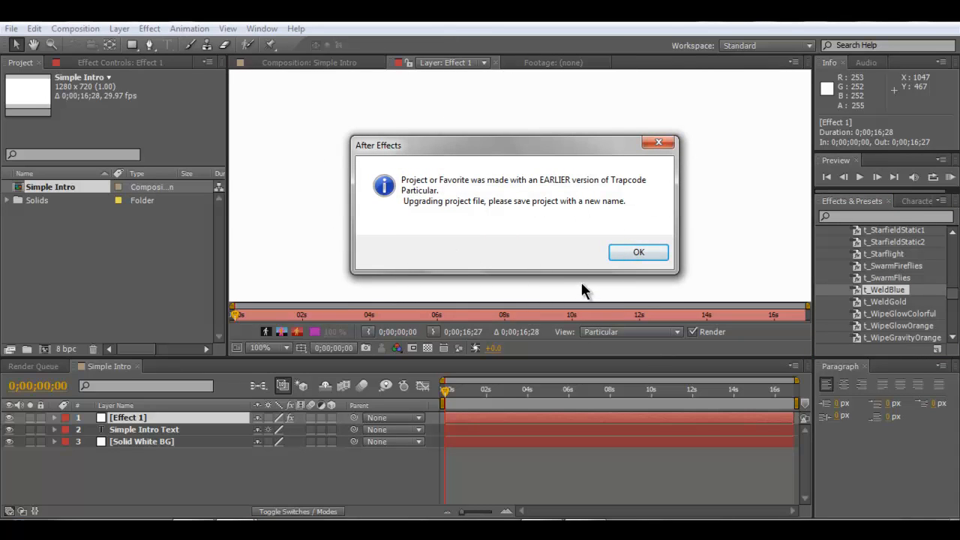
left_click(625, 255)
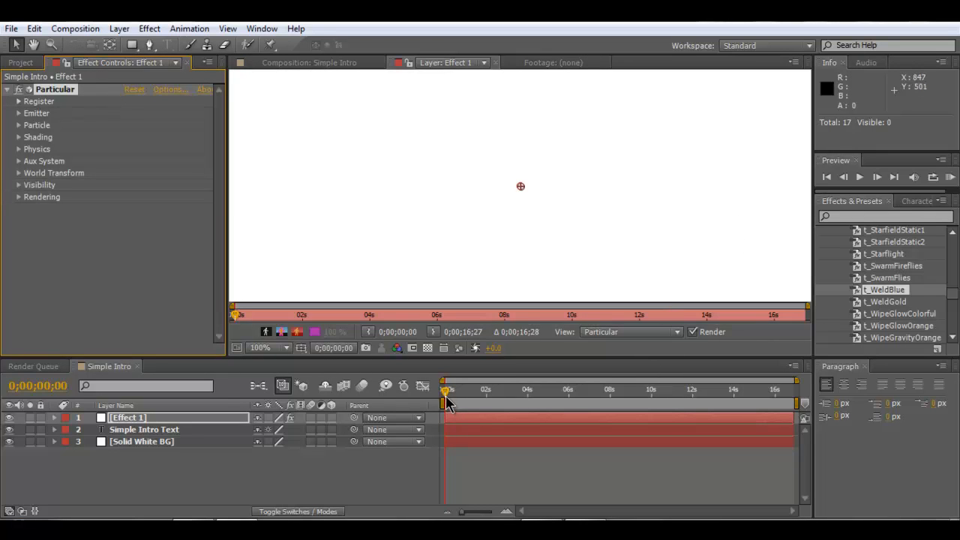
mouse_move(447, 402)
left_mouse_down()
mouse_move(564, 417)
mouse_move(550, 405)
mouse_move(444, 398)
left_mouse_up()
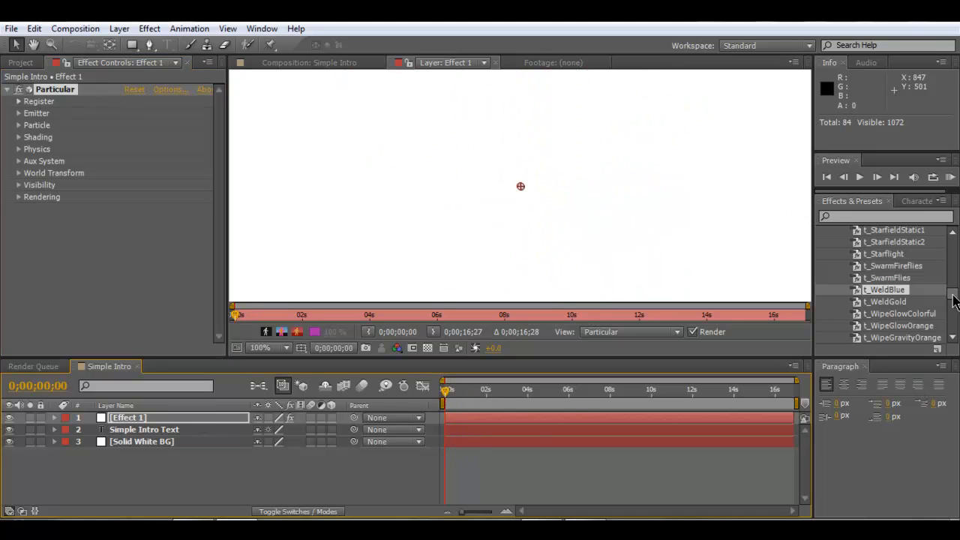
Step: Apply the t_OrganicLinesMotion preset to the Effect 1 layer as well and scrub through the animation
left_click_drag(953, 300, 951, 278)
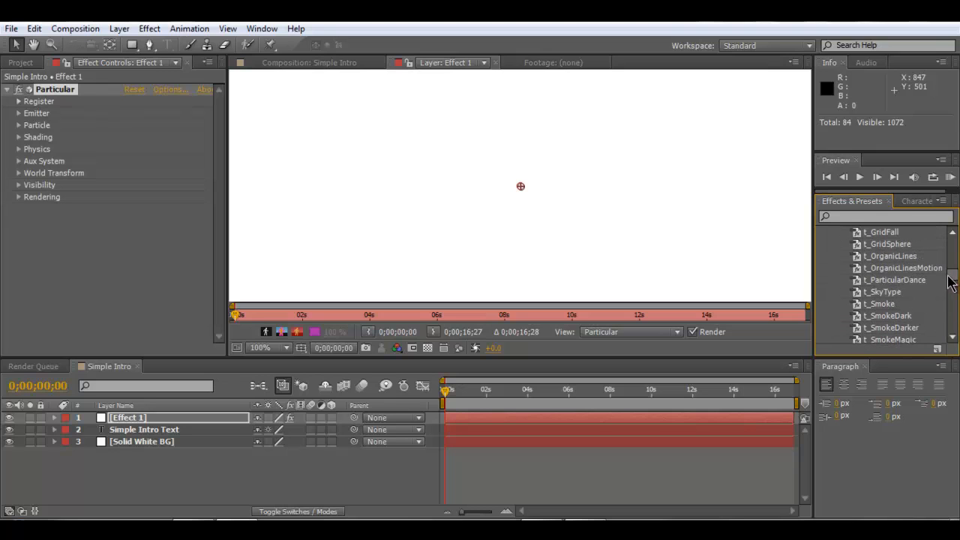
double_click(922, 272)
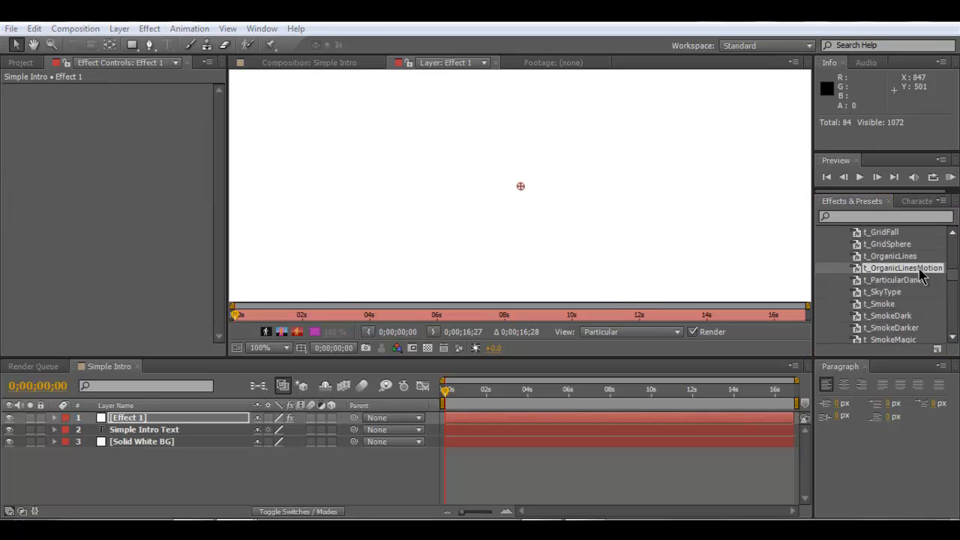
left_click(608, 329)
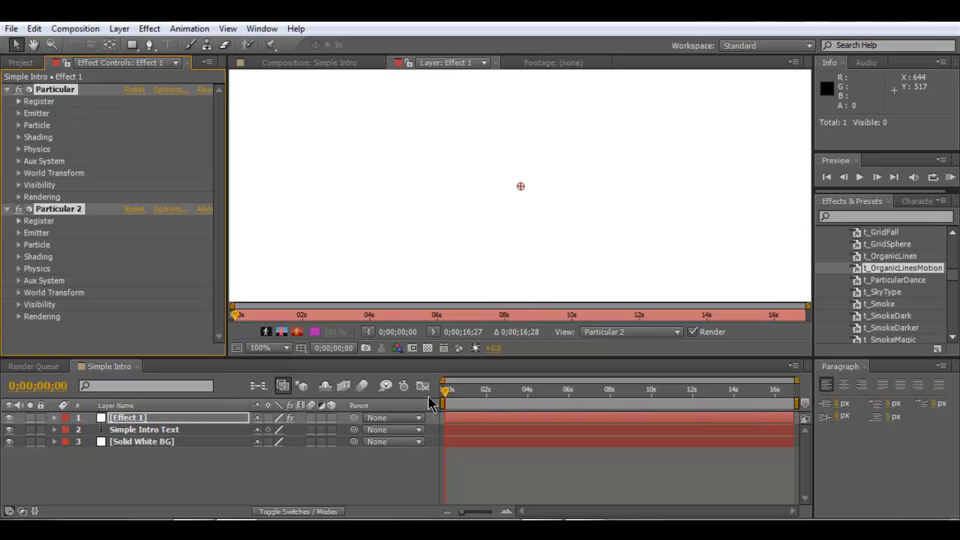
mouse_move(442, 401)
left_mouse_down()
mouse_move(529, 403)
mouse_move(488, 403)
mouse_move(501, 403)
mouse_move(442, 384)
left_mouse_up()
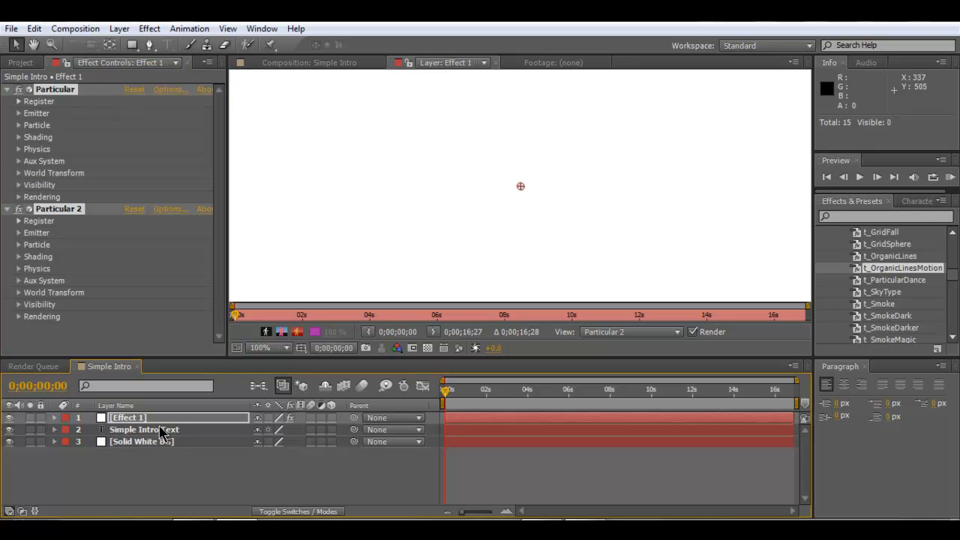
Step: Deselect the layer, then collapse the animation presets and return to the character settings
left_click(192, 490)
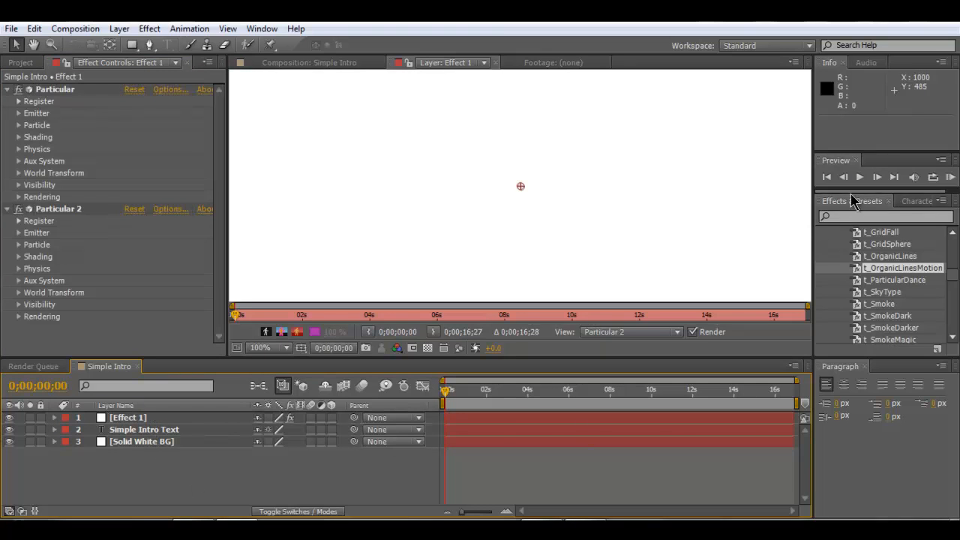
left_click_drag(957, 280, 954, 248)
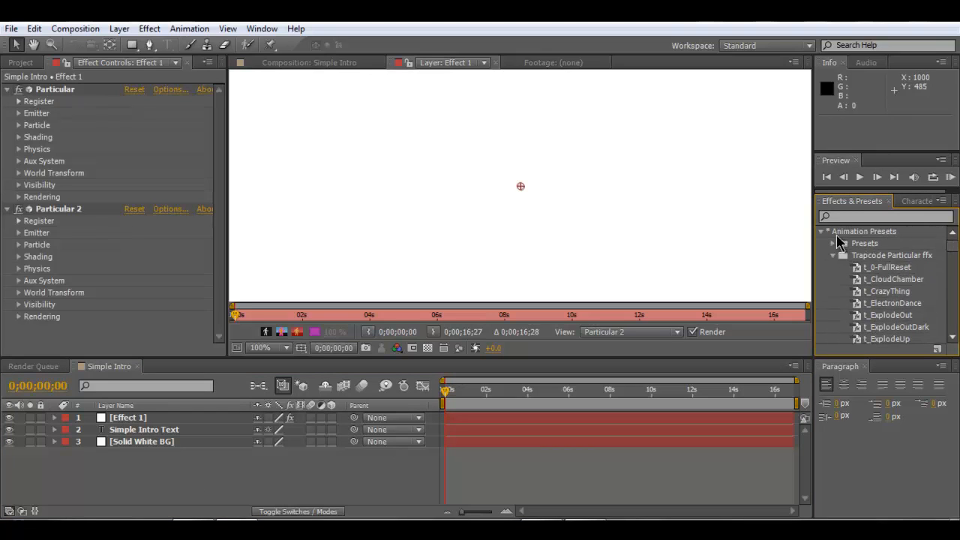
left_click(821, 232)
left_click(917, 201)
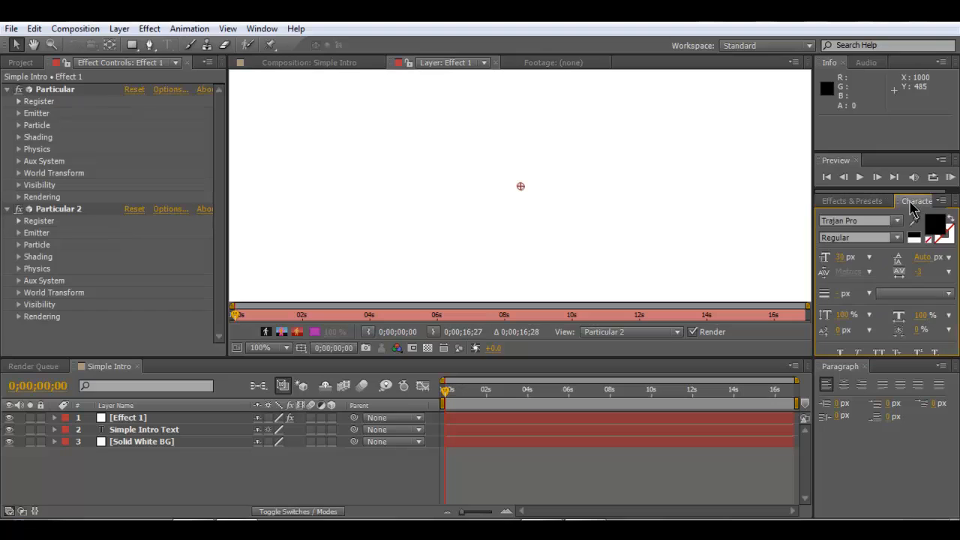
Step: Move the Effect 1 layer below the text and Solid White BG layers, and scrub the current time to 0;00;03;08
left_click(133, 422)
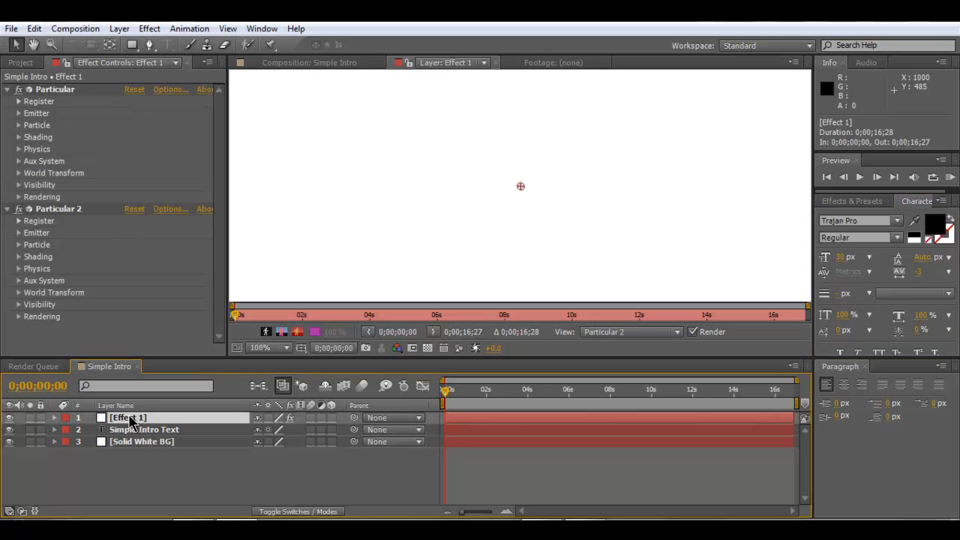
left_click_drag(129, 421, 148, 444)
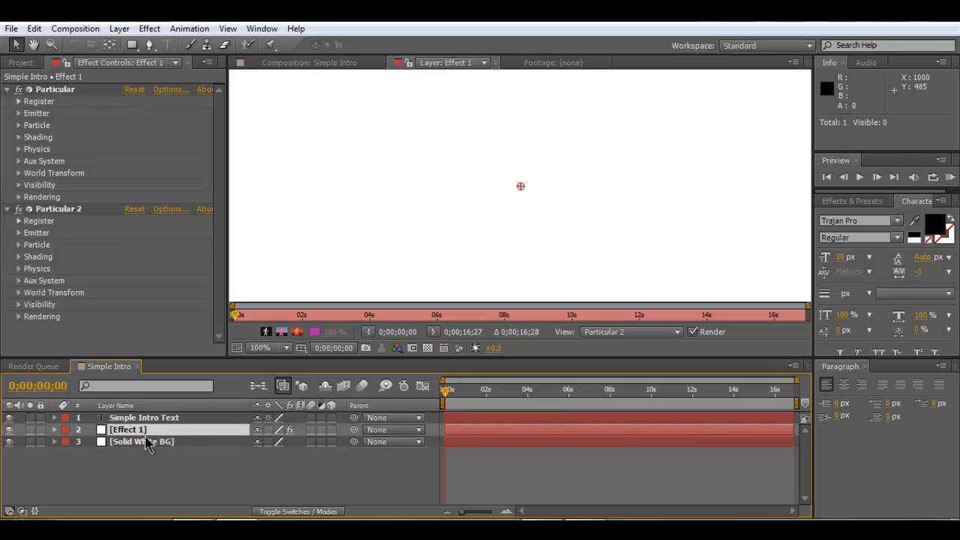
left_click_drag(469, 405, 489, 396)
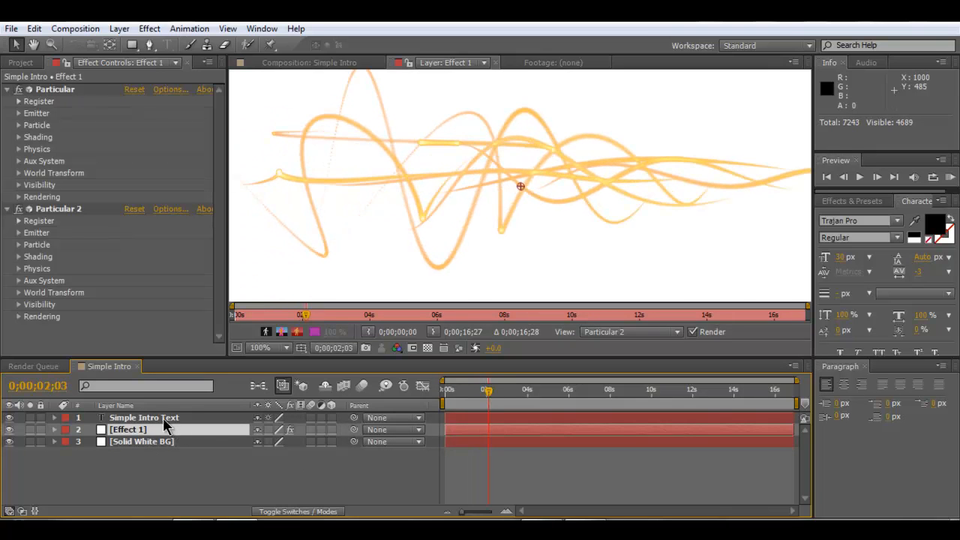
left_click_drag(163, 419, 151, 447)
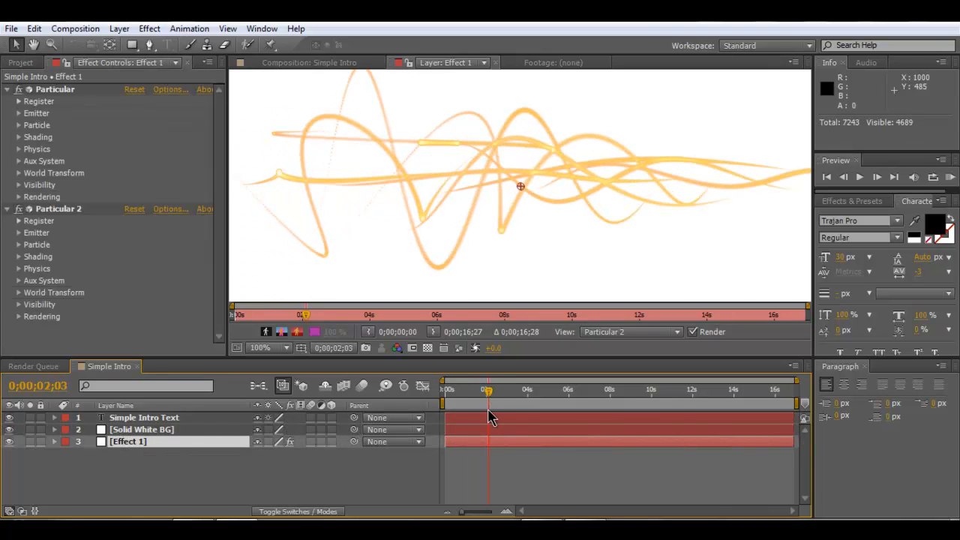
mouse_move(488, 393)
left_mouse_down()
mouse_move(471, 400)
mouse_move(513, 394)
left_mouse_up()
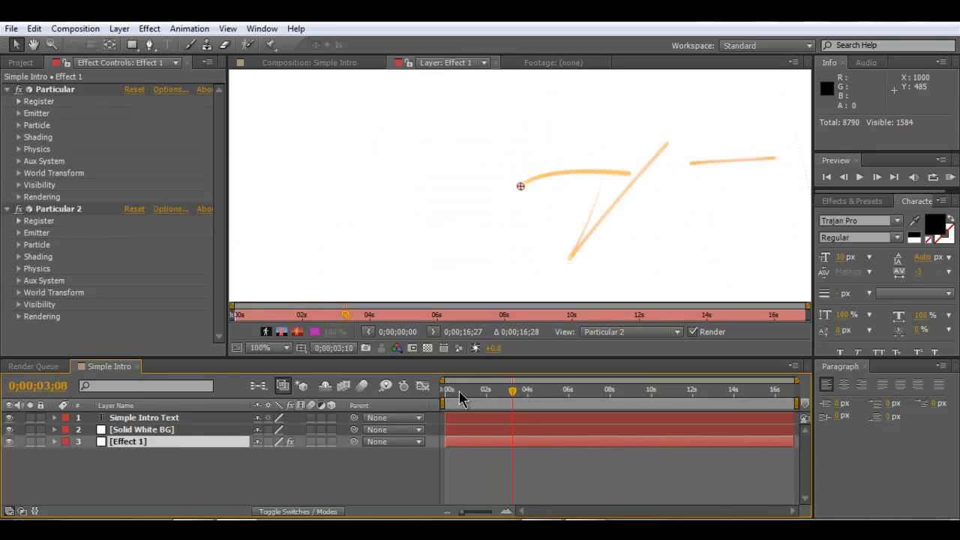
Step: Bring the composition view up via the Simple Intro Text layer, scrub through the early seconds and deselect the text
left_click(167, 419)
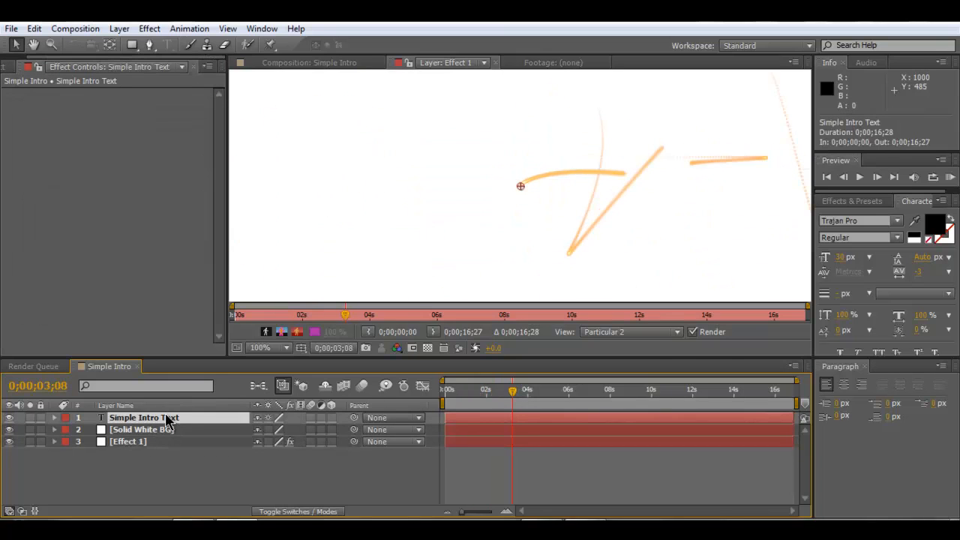
double_click(166, 421)
left_click(483, 396)
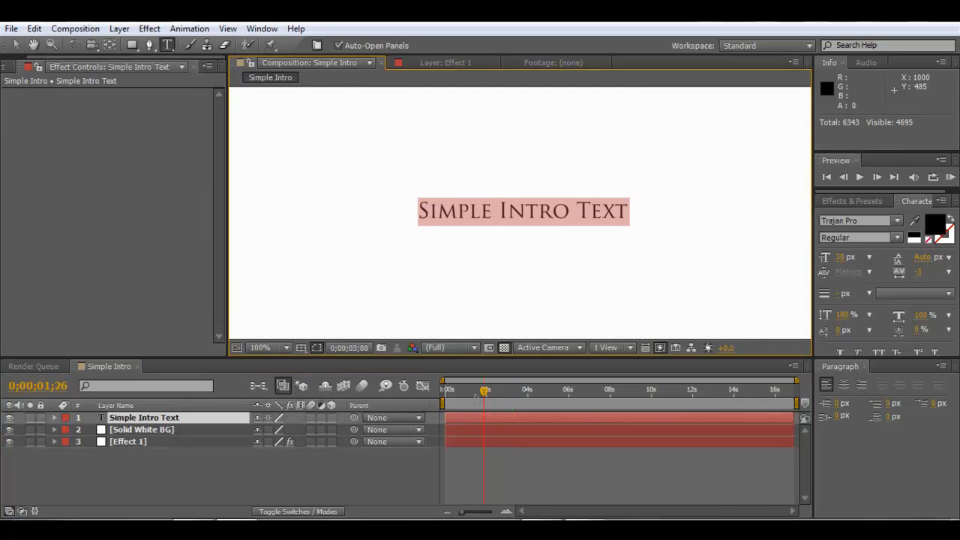
left_click(357, 468)
key("space")
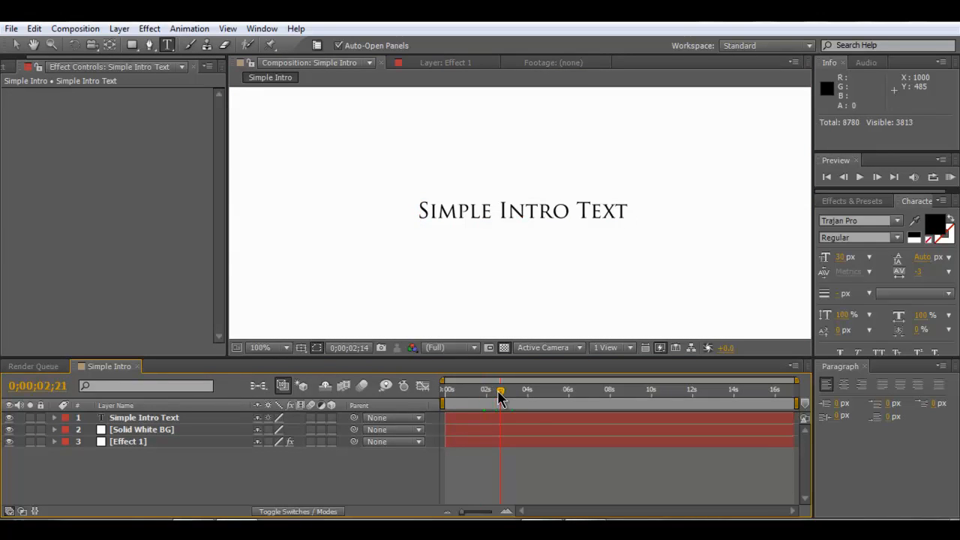
Step: Move the Effect 1 layer between the text and Solid White BG layers, scrub through the result and return to 0;00;00;00
left_click_drag(146, 444, 144, 431)
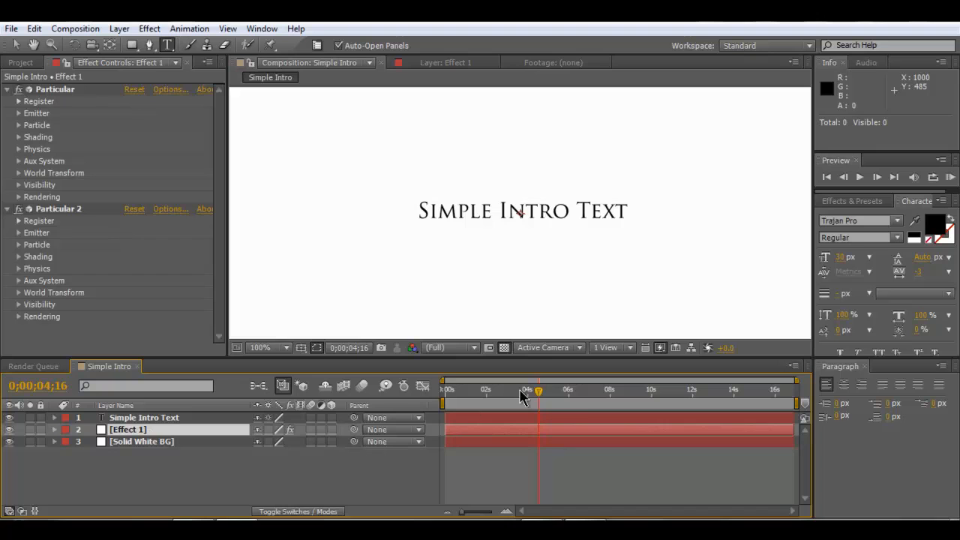
mouse_move(541, 396)
left_mouse_down()
mouse_move(495, 399)
mouse_move(451, 387)
mouse_move(499, 383)
mouse_move(489, 385)
left_mouse_up()
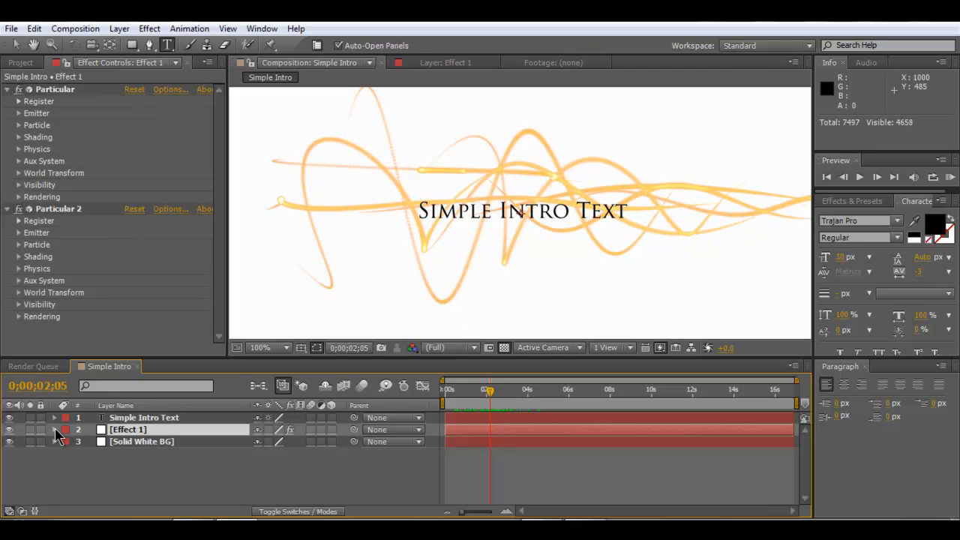
left_click(231, 480)
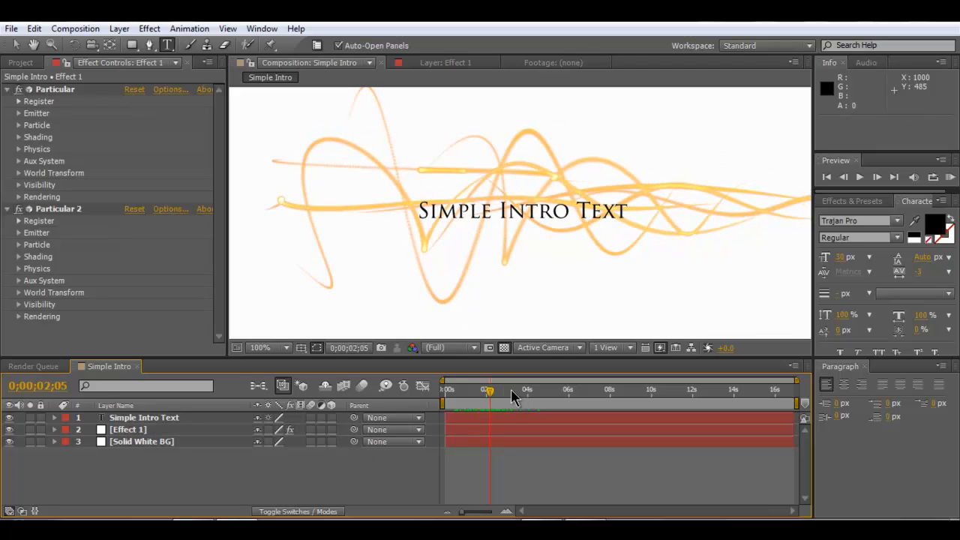
mouse_move(489, 390)
left_mouse_down()
mouse_move(453, 392)
mouse_move(541, 408)
mouse_move(445, 414)
left_mouse_up()
Step: Select the Simple Intro Text layer and expand the Behaviors group of the animation presets
left_click(134, 421)
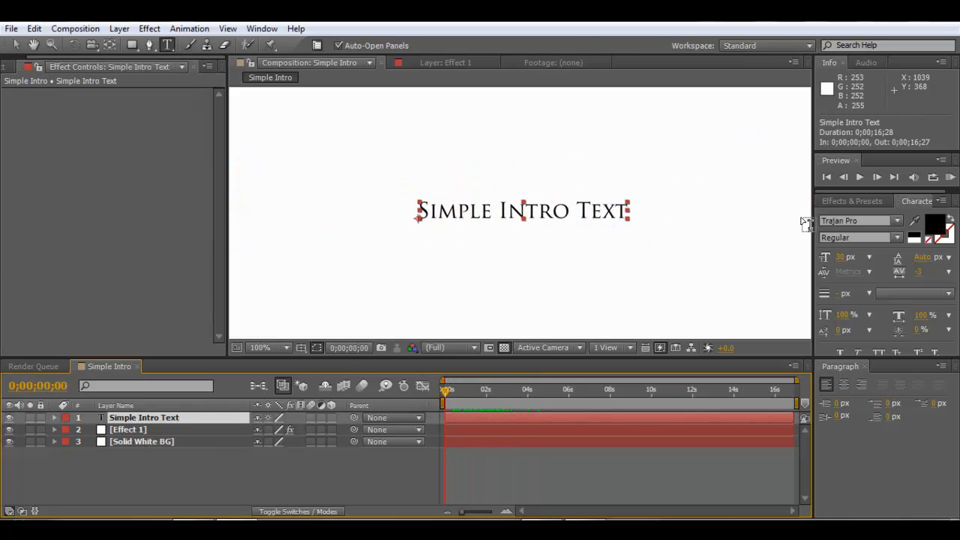
left_click(829, 202)
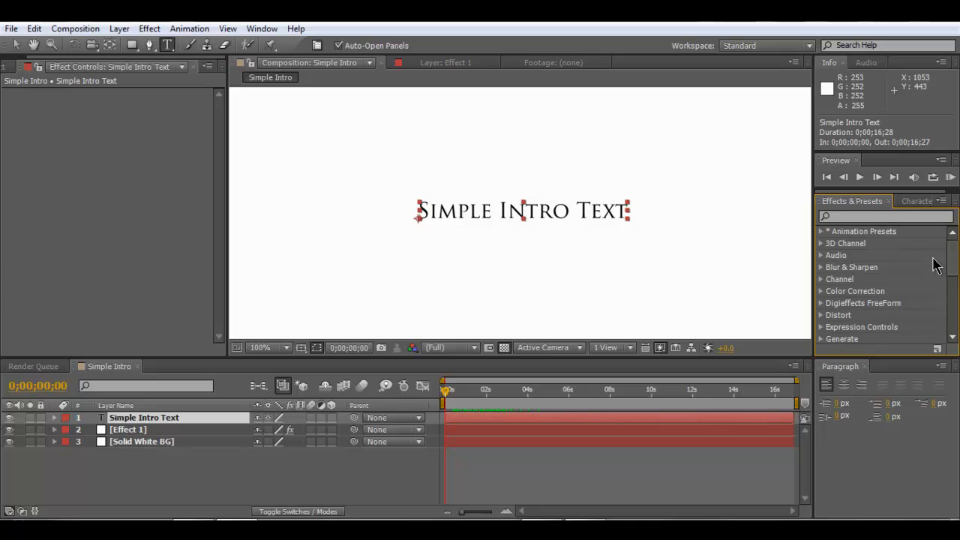
mouse_move(952, 248)
left_mouse_down()
mouse_move(954, 257)
mouse_move(952, 246)
left_mouse_up()
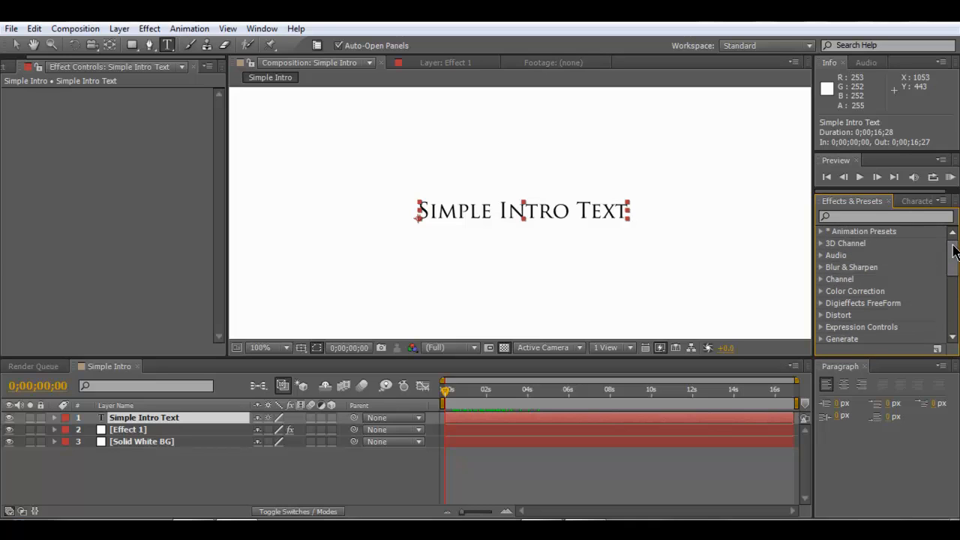
left_click(822, 232)
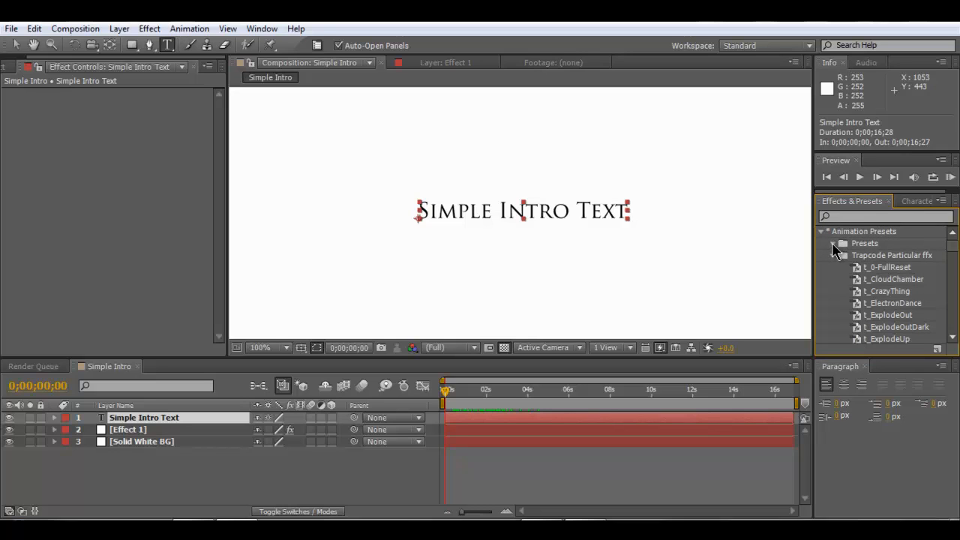
left_click(833, 244)
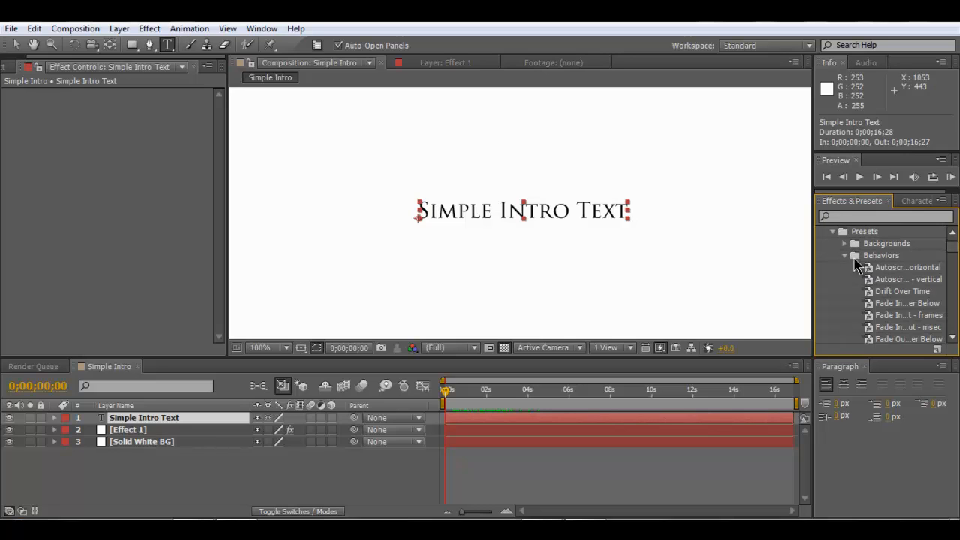
left_click(846, 256)
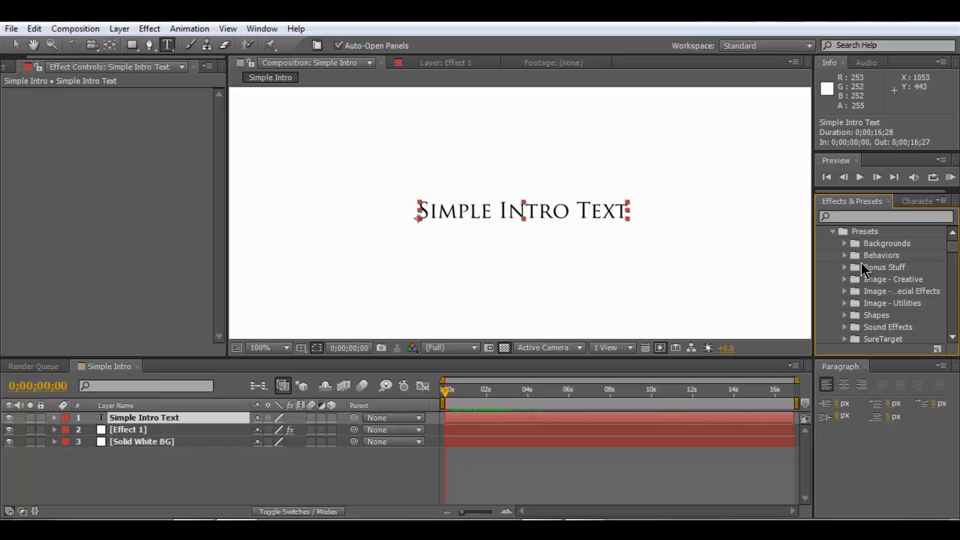
left_click(845, 256)
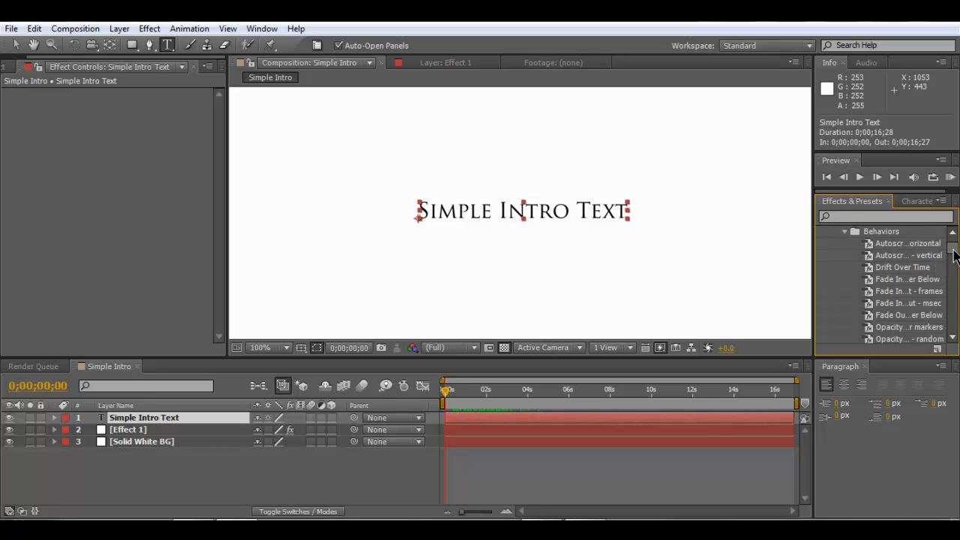
Step: Apply the Fade In+Out - frames preset to the Simple Intro Text layer, then scrub the opening and return to 0;00;00;00
scroll(954, 257, "down", 3)
mouse_move(954, 252)
left_mouse_down()
mouse_move(957, 267)
mouse_move(957, 256)
left_mouse_up()
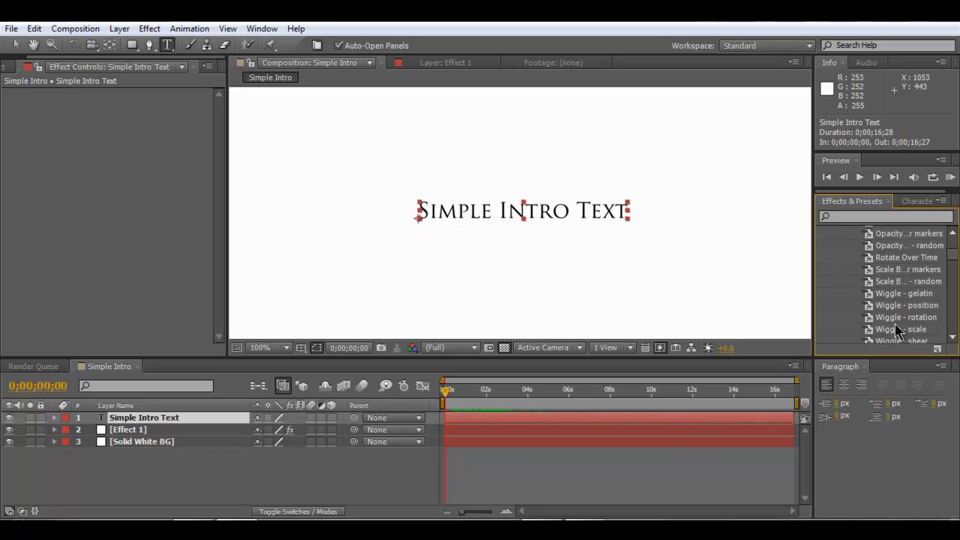
scroll(956, 255, "up", 2)
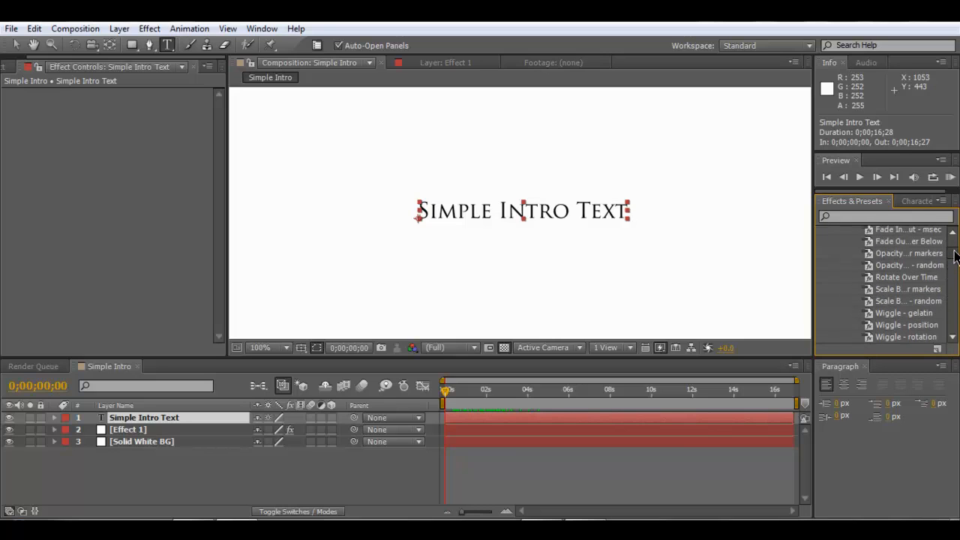
scroll(955, 255, "up", 1)
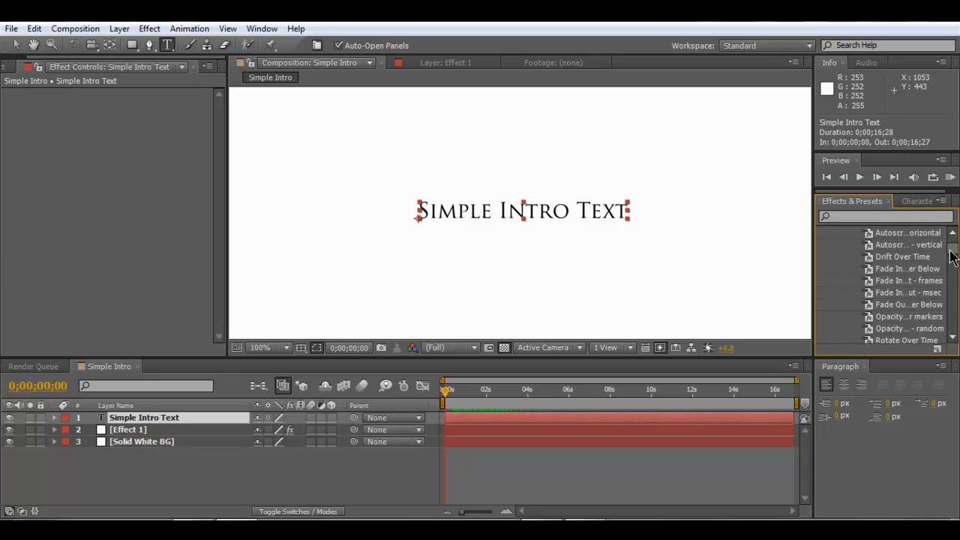
left_click_drag(949, 250, 949, 249)
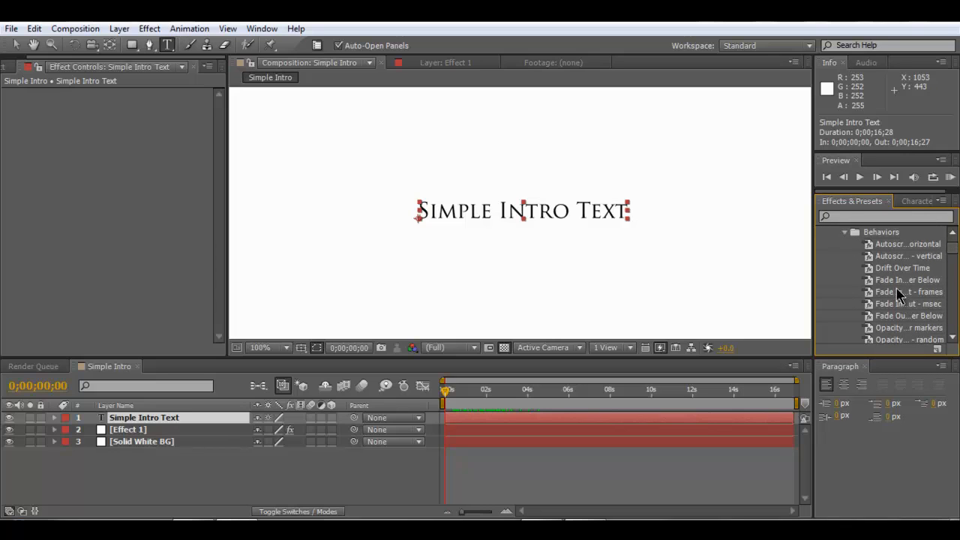
left_click(894, 283)
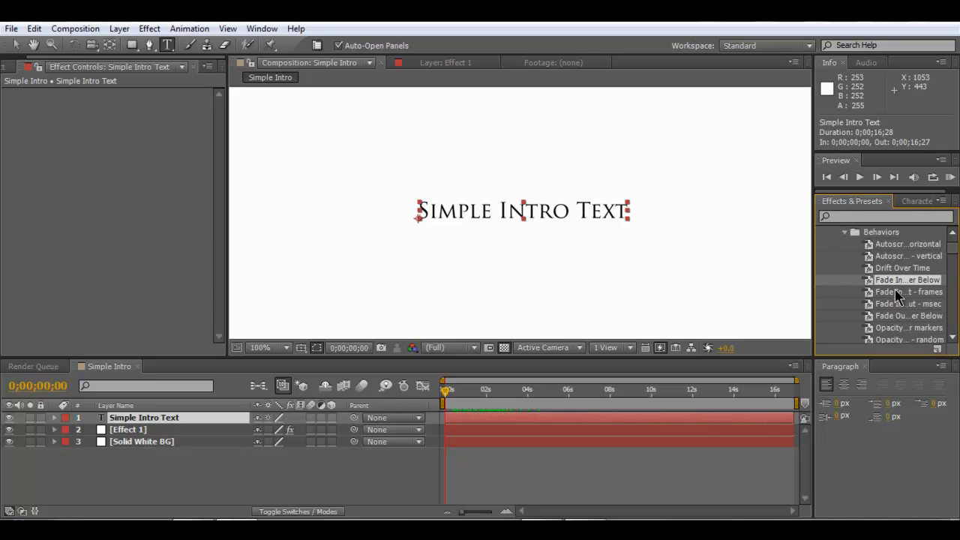
left_click(898, 294)
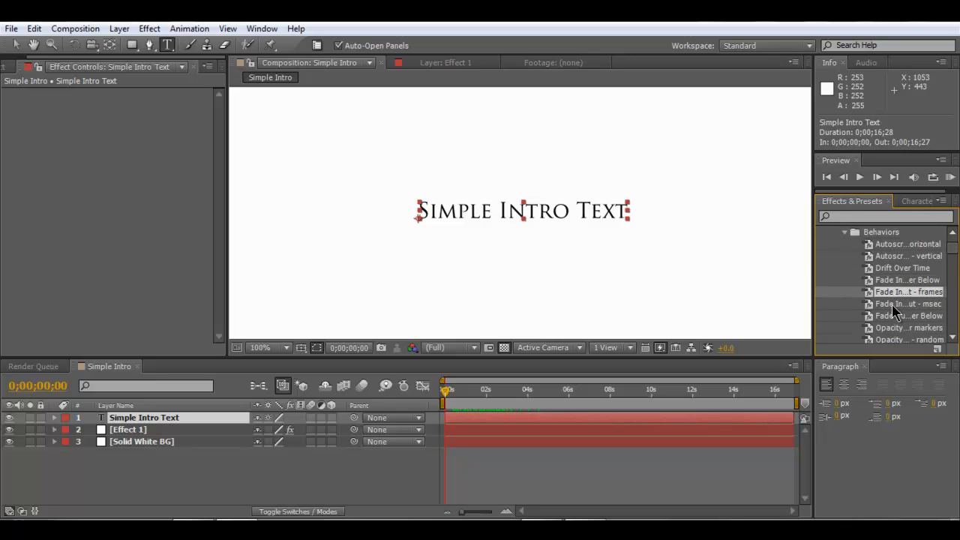
left_click_drag(898, 295, 790, 285)
left_click_drag(590, 222, 523, 213)
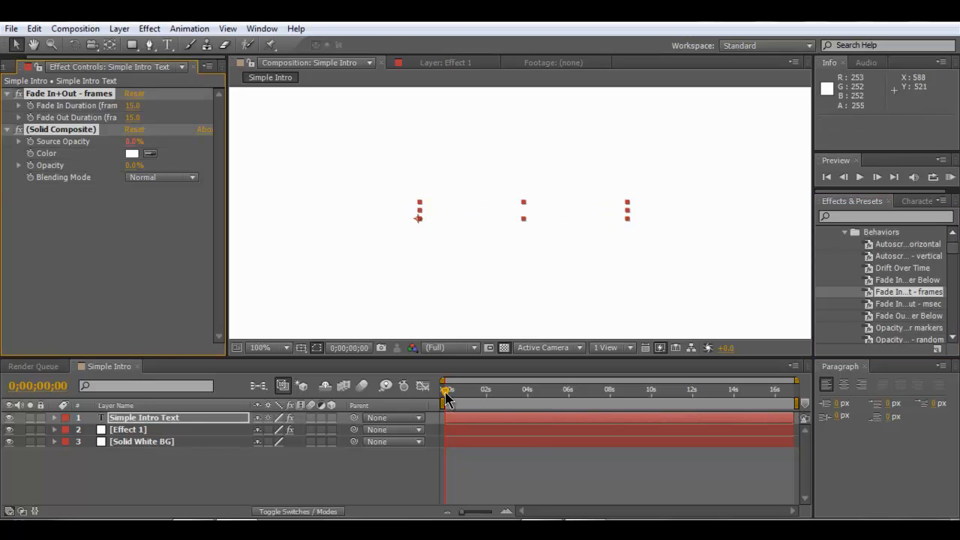
mouse_move(448, 392)
left_mouse_down()
mouse_move(474, 401)
mouse_move(527, 394)
mouse_move(455, 386)
mouse_move(443, 375)
left_mouse_up()
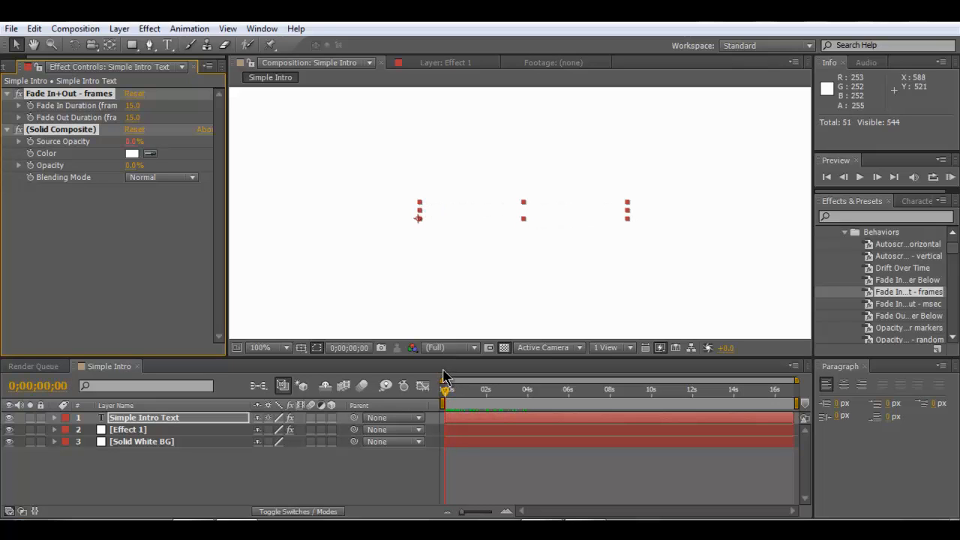
left_click(448, 393)
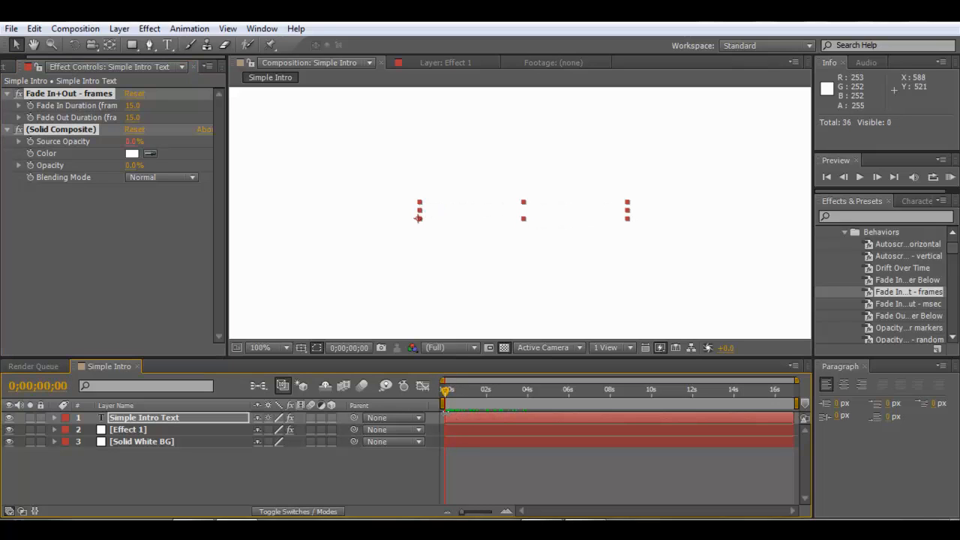
Step: Trim the start of the Simple Intro Text layer to 0;00;02;14, checking the position against the particle animation
mouse_move(446, 416)
left_mouse_down()
mouse_move(448, 396)
mouse_move(464, 397)
left_mouse_up()
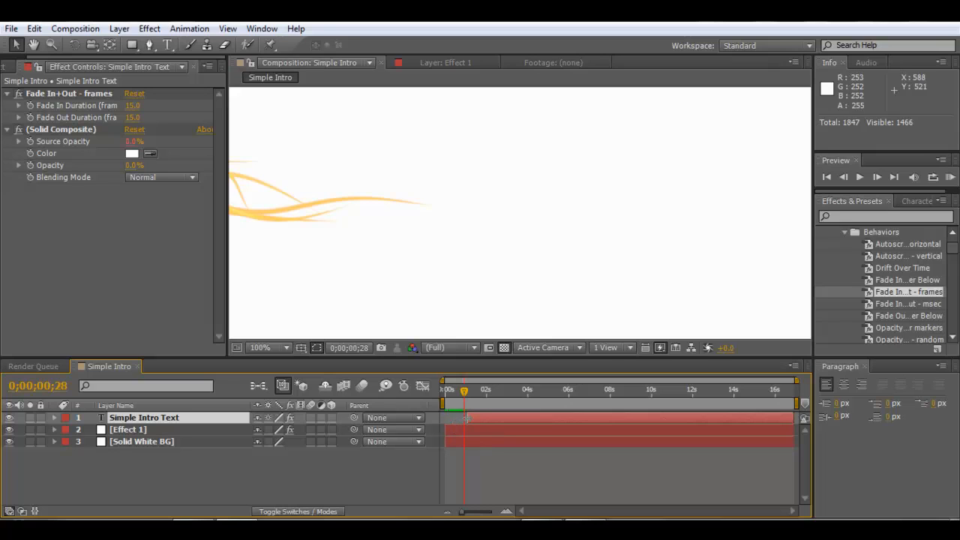
left_click_drag(466, 417, 469, 417)
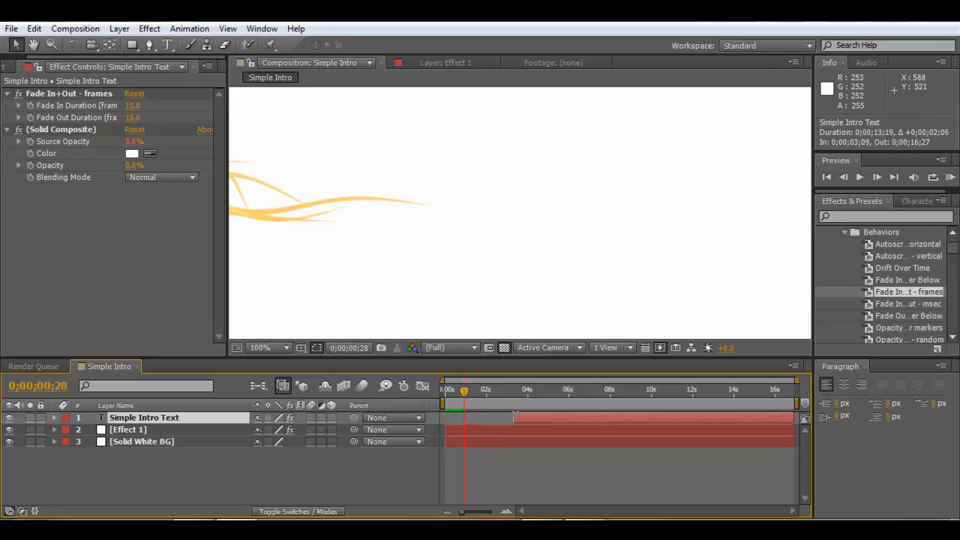
mouse_move(464, 393)
left_mouse_down()
mouse_move(497, 399)
mouse_move(488, 399)
mouse_move(505, 419)
left_mouse_up()
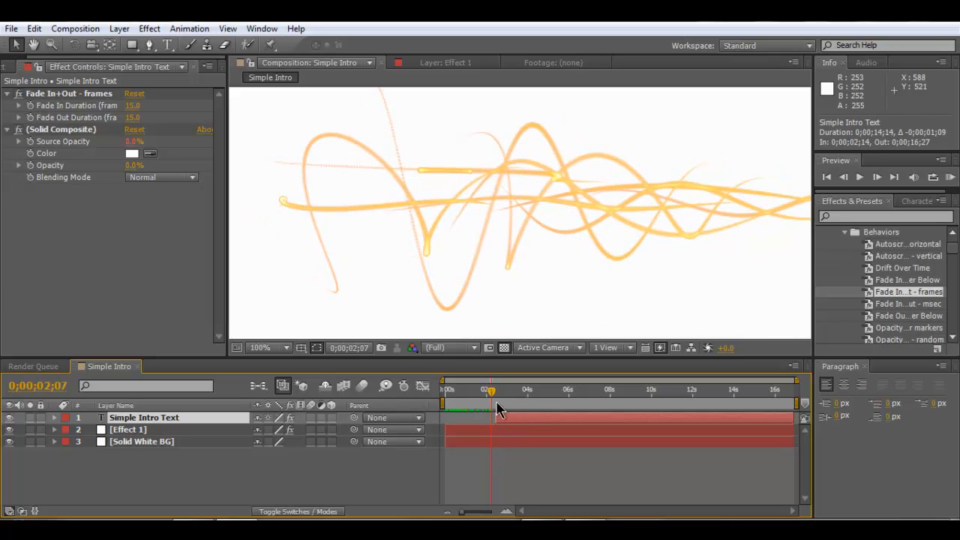
Step: Play and scrub the intro from the beginning to review the text fade-in, ending at 0;00;05;08
left_click_drag(493, 392, 524, 411)
left_click(447, 404)
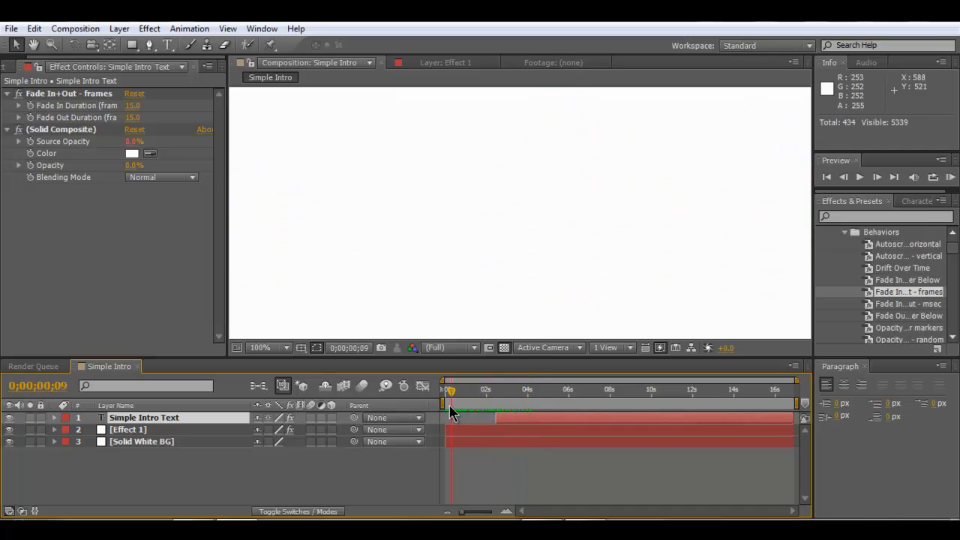
left_click(858, 178)
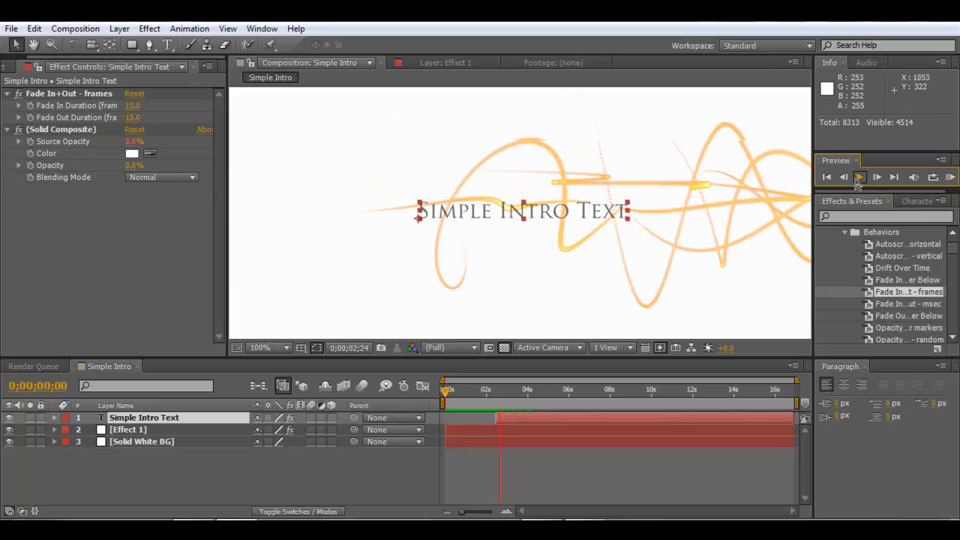
left_click(858, 178)
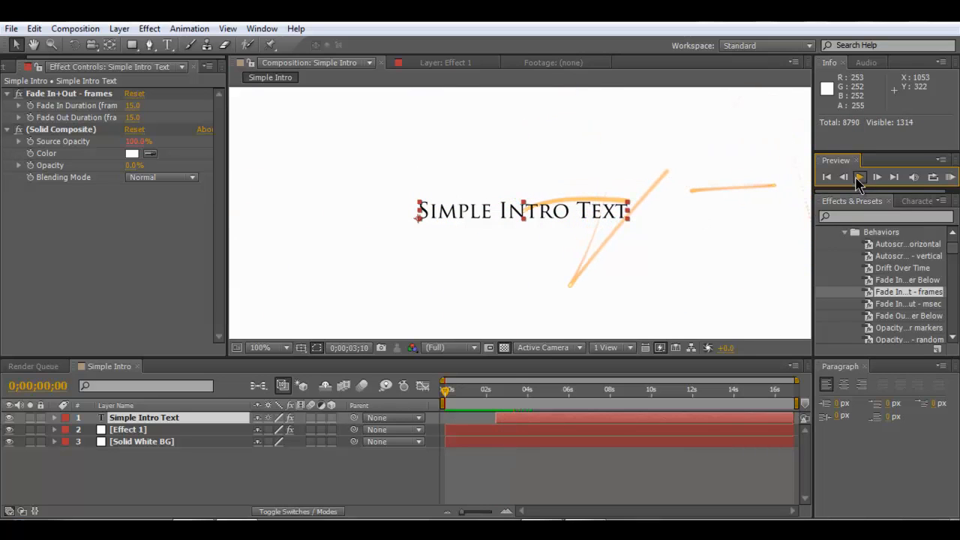
left_click_drag(516, 398, 446, 387)
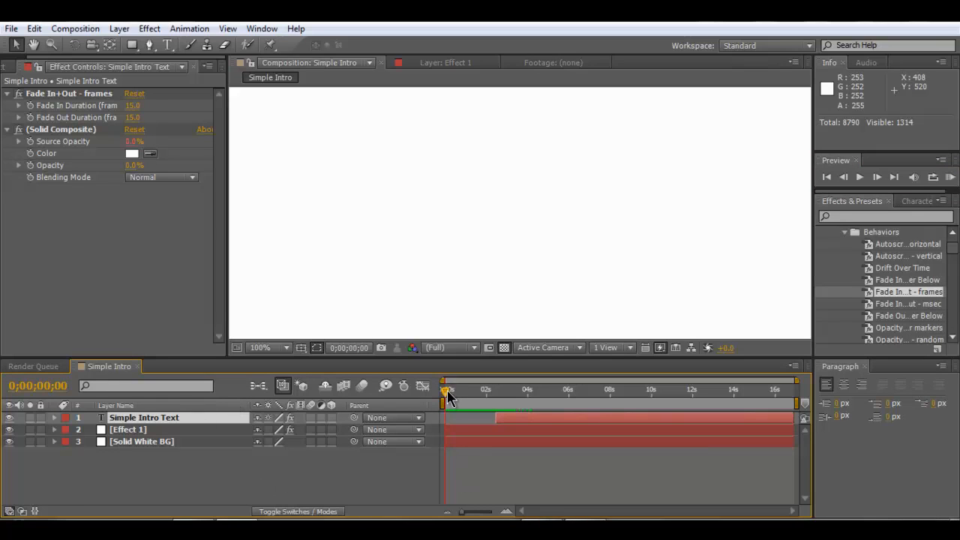
mouse_move(447, 393)
left_mouse_down()
mouse_move(573, 398)
mouse_move(555, 397)
left_mouse_up()
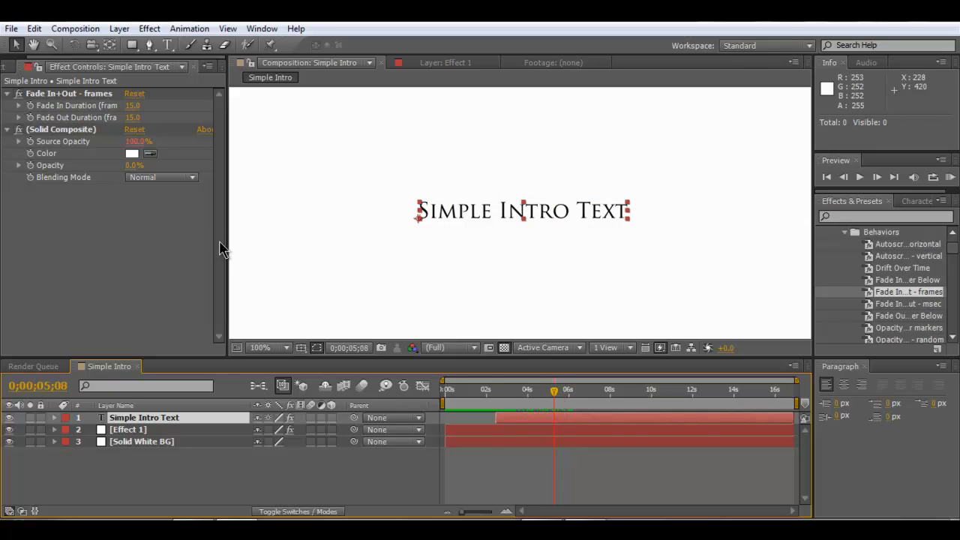
Step: Create a white 1280 x 720 px solid named Effect 2 and place it between the Effect 1 and Solid White BG layers
left_click(119, 28)
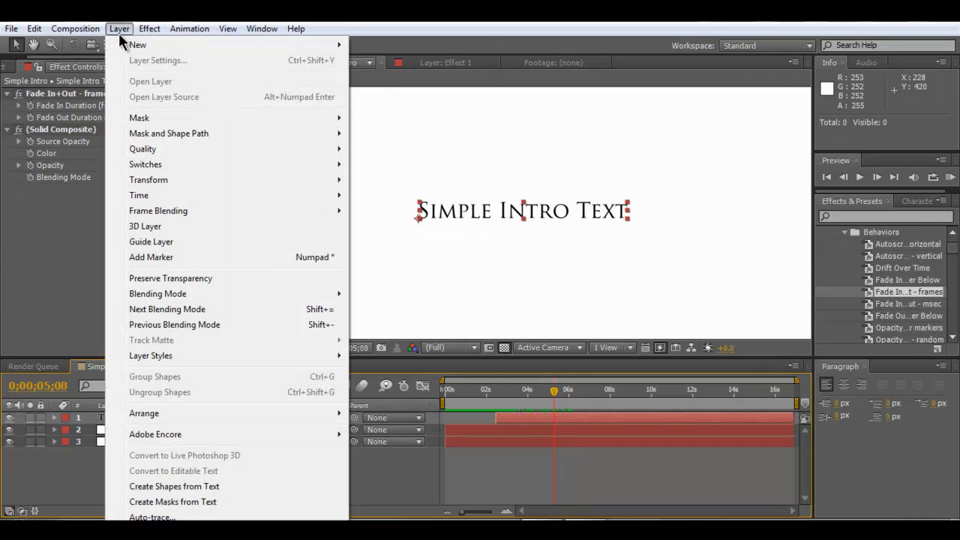
mouse_move(129, 47)
mouse_move(328, 47)
left_click(367, 57)
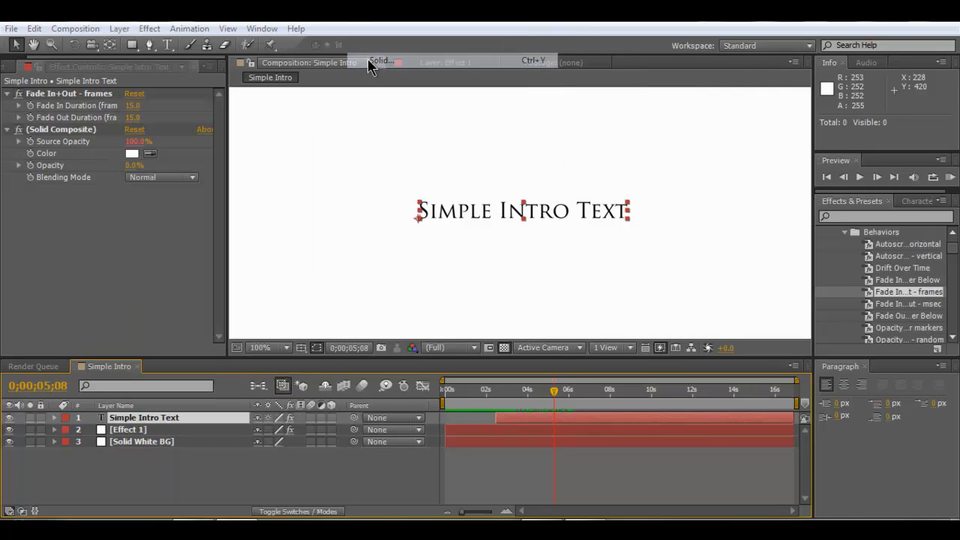
type("Effect 2")
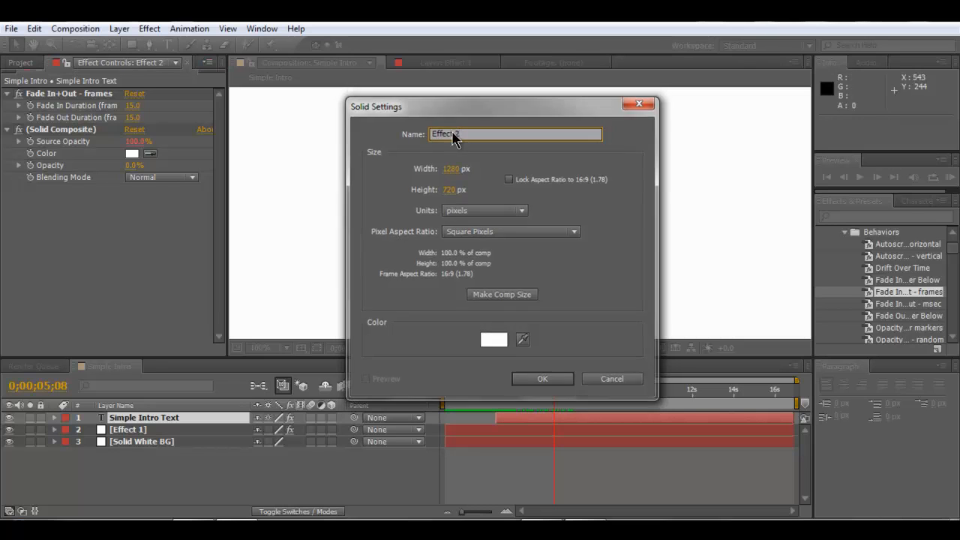
key("Return")
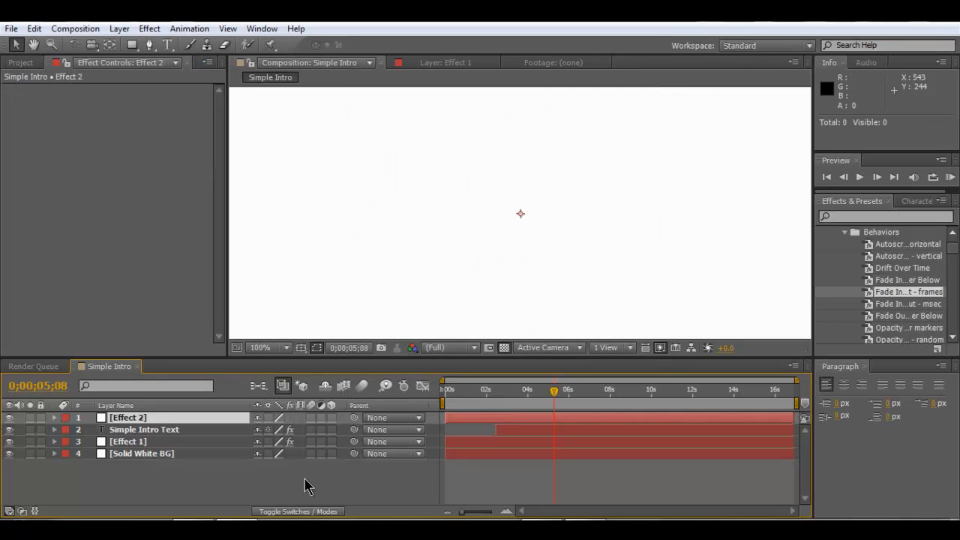
left_click_drag(123, 418, 130, 450)
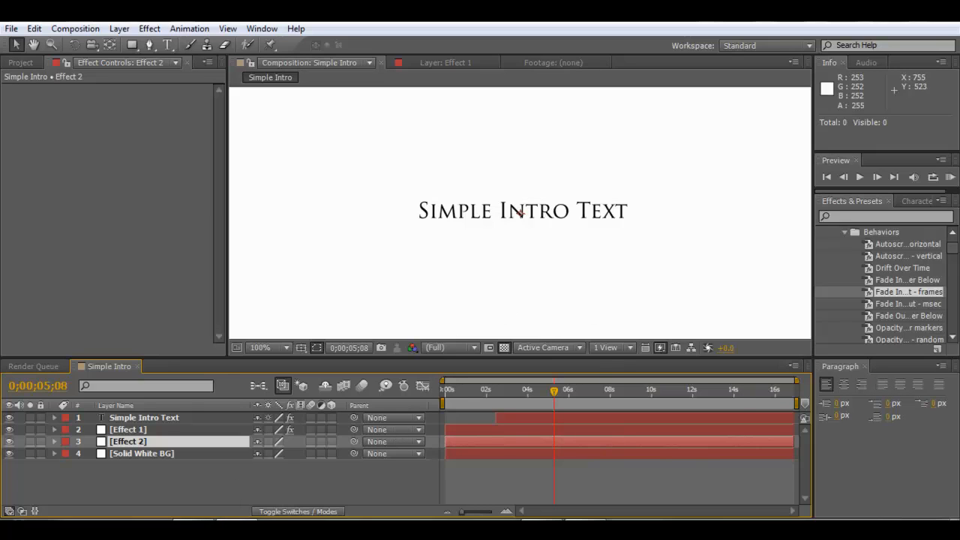
Step: Collapse the Behaviors and Presets folders in the effects library and keep the Trapcode Particular ffx presets expanded
left_click(952, 339)
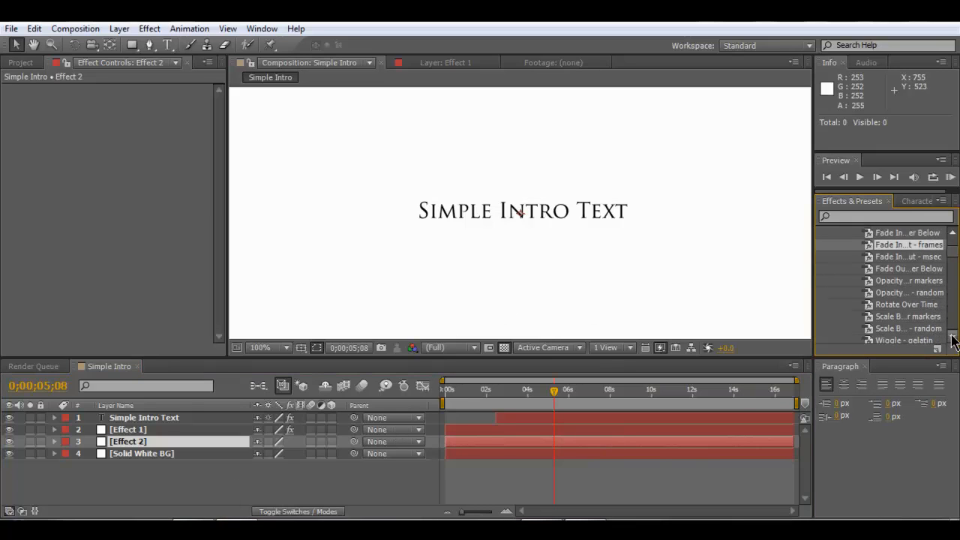
left_click(951, 336)
left_click(954, 232)
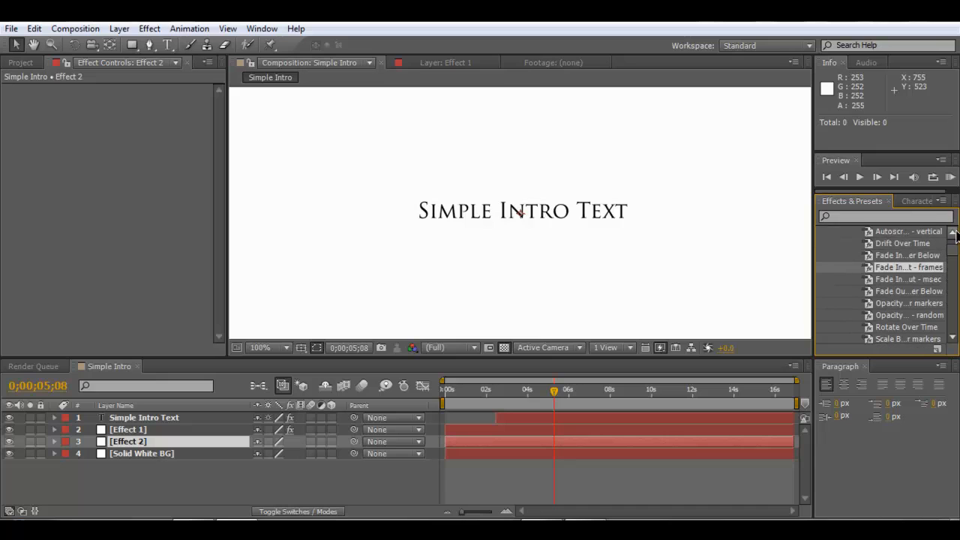
left_click(954, 233)
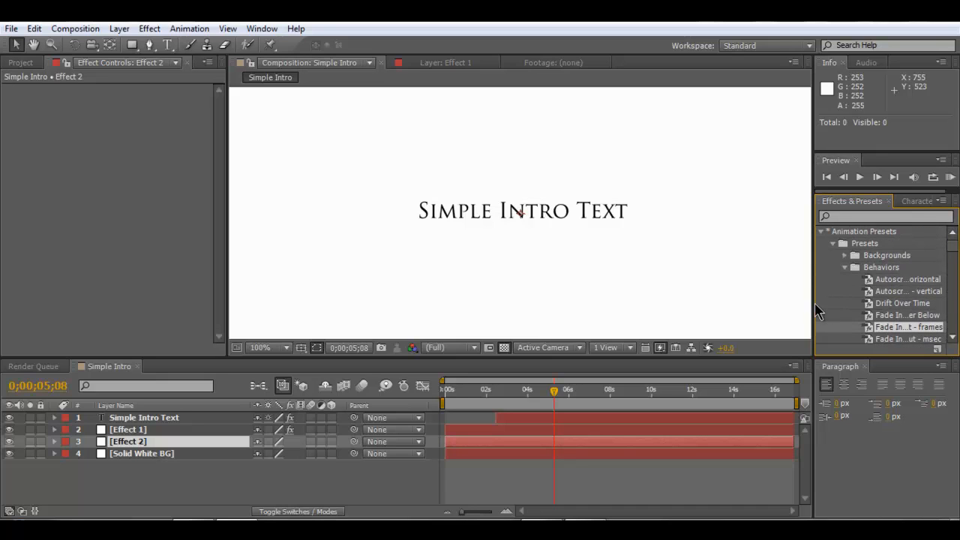
left_click(846, 267)
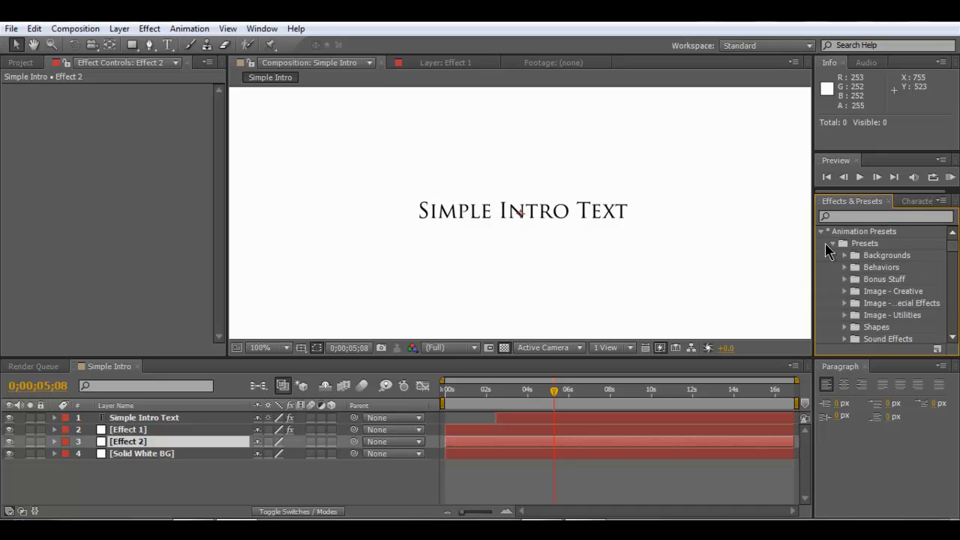
left_click(834, 244)
left_click(834, 244)
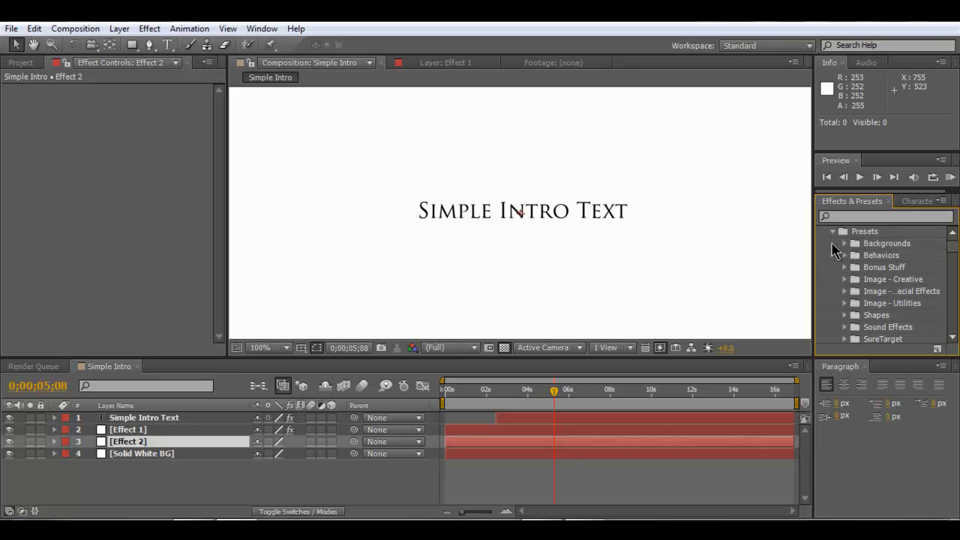
scroll(957, 250, "up", 1)
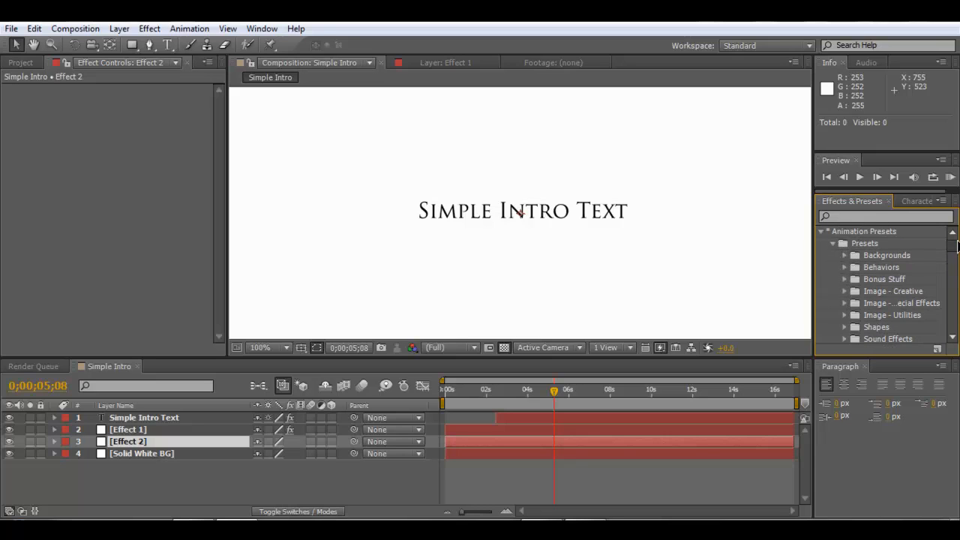
left_click(834, 243)
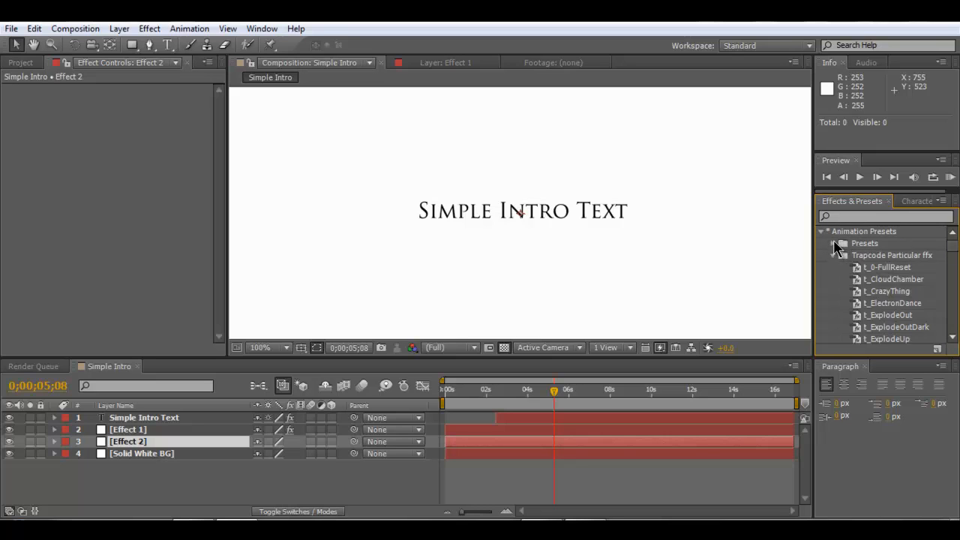
left_click(835, 256)
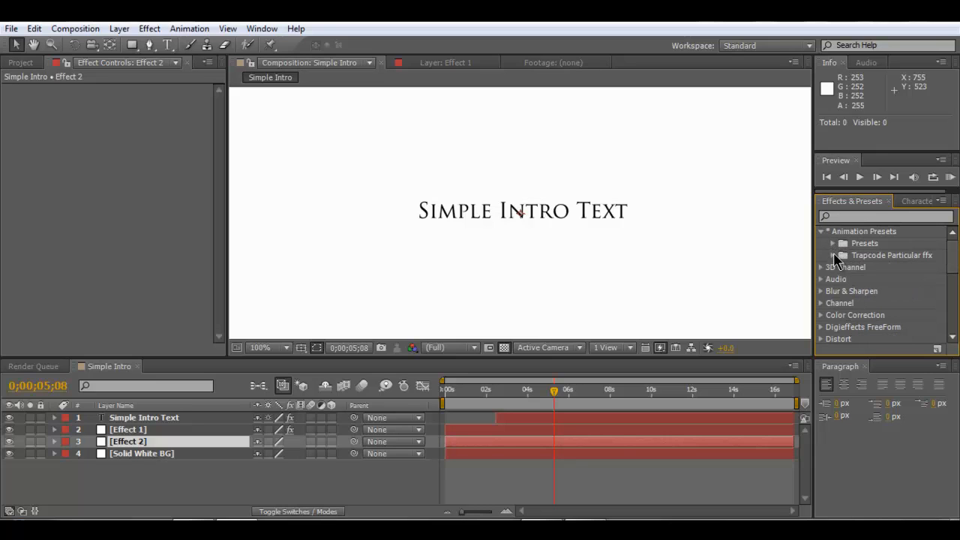
left_click(834, 255)
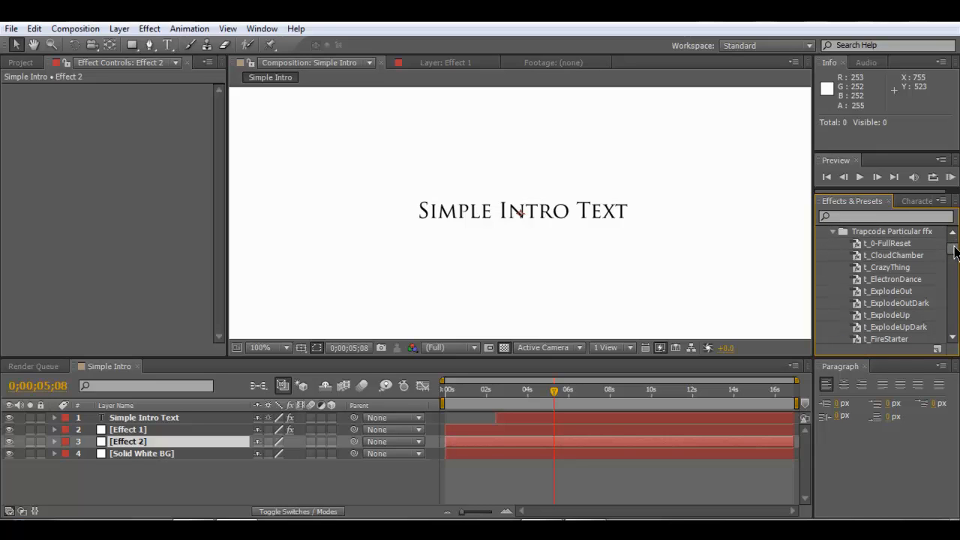
Step: Apply the t_StarfieldStatic1 Trapcode Particular preset to the Effect 2 layer and acknowledge the version upgrade notice
left_click_drag(955, 253, 957, 286)
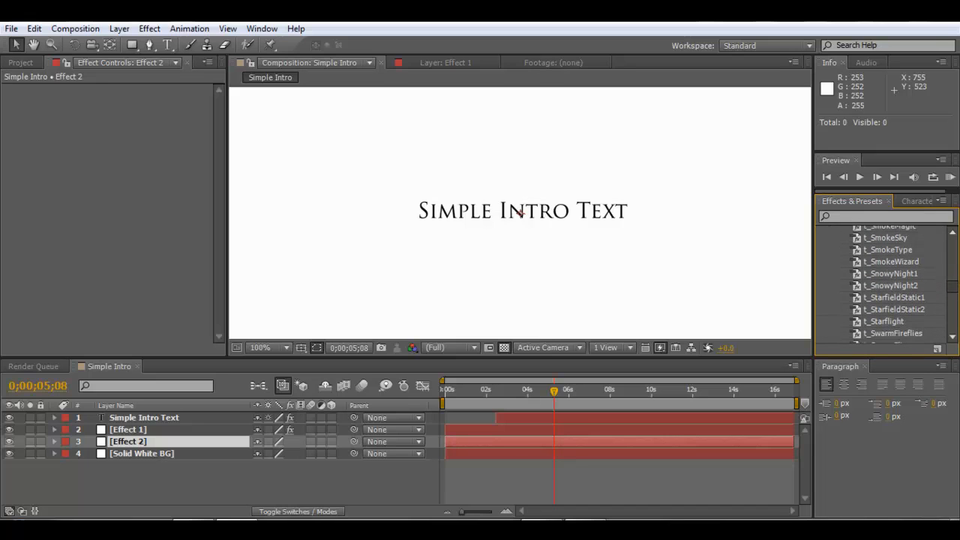
left_click(891, 299)
double_click(892, 299)
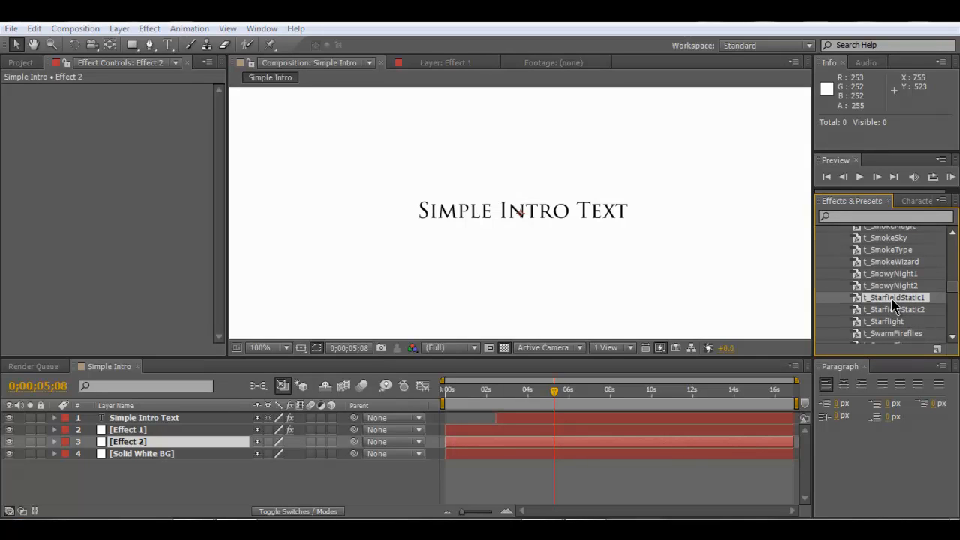
left_click(611, 330)
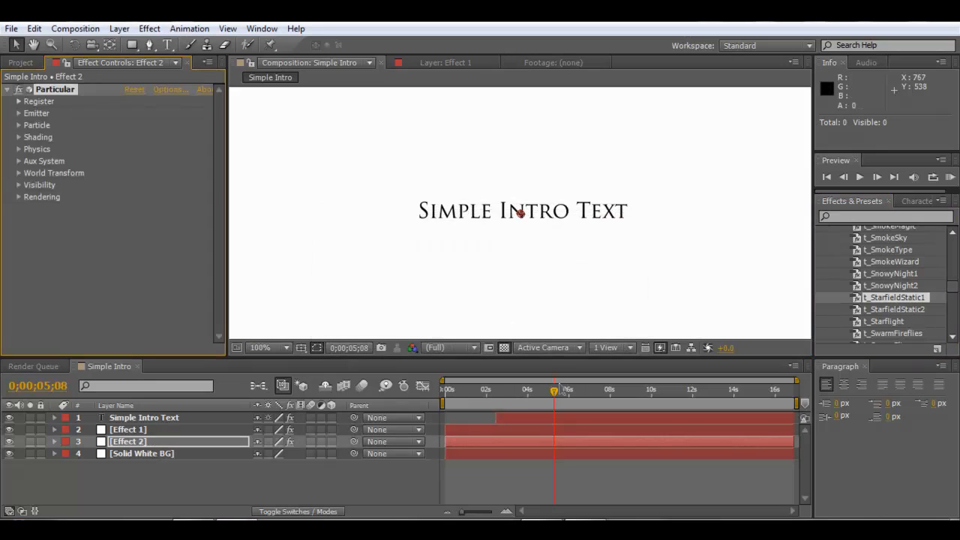
Step: Scrub the composition to 0;00;03;09, then view Effect 2 on its own and scrub to 0;00;06;11
mouse_move(556, 394)
left_mouse_down()
mouse_move(588, 399)
mouse_move(441, 390)
mouse_move(515, 393)
left_mouse_up()
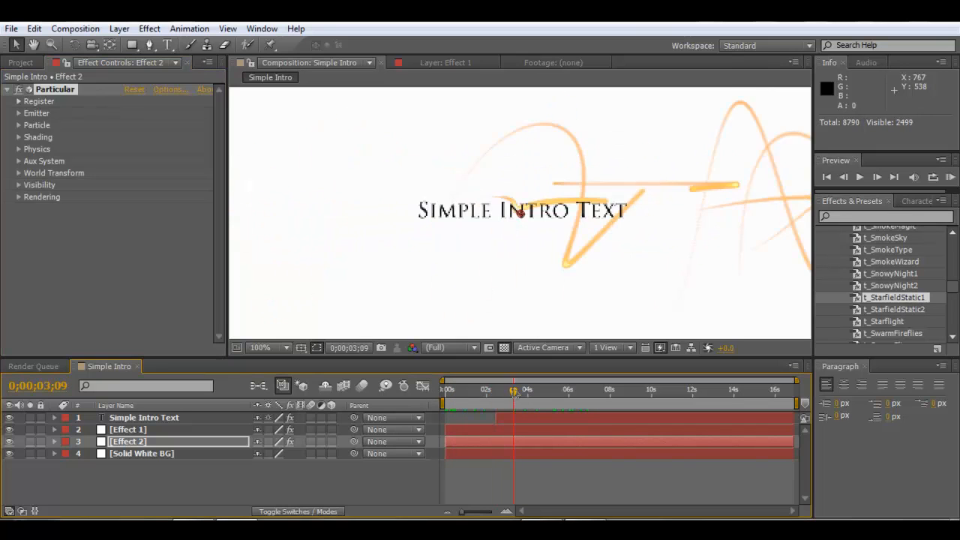
double_click(207, 442)
mouse_move(514, 405)
left_mouse_down()
mouse_move(495, 393)
mouse_move(448, 393)
mouse_move(663, 392)
mouse_move(574, 384)
left_mouse_up()
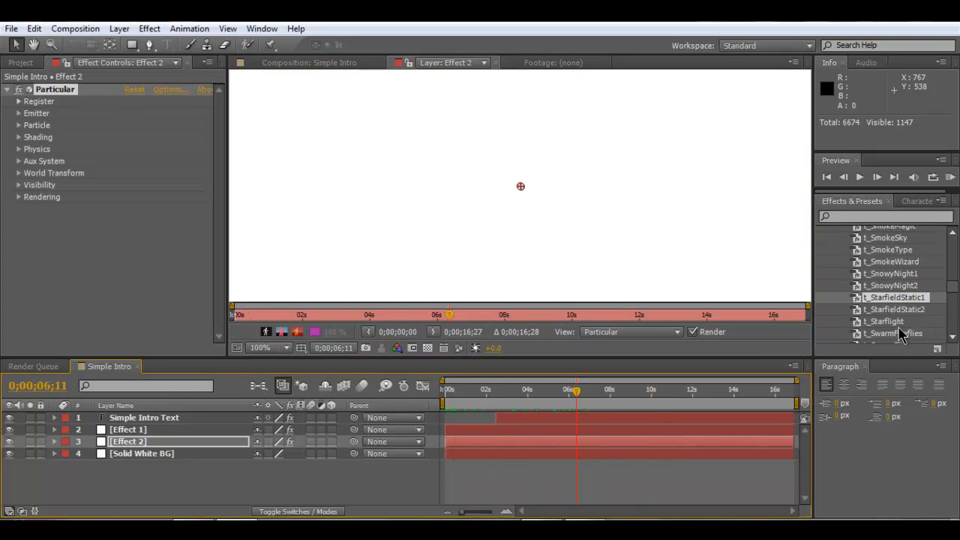
Step: Apply the t_WipeGravityOrange preset to Effect 2, acknowledge the upgrade notice and scrub back to 0;00;00;10 to preview it
mouse_move(954, 299)
left_mouse_down()
mouse_move(954, 269)
mouse_move(954, 309)
mouse_move(953, 298)
left_mouse_up()
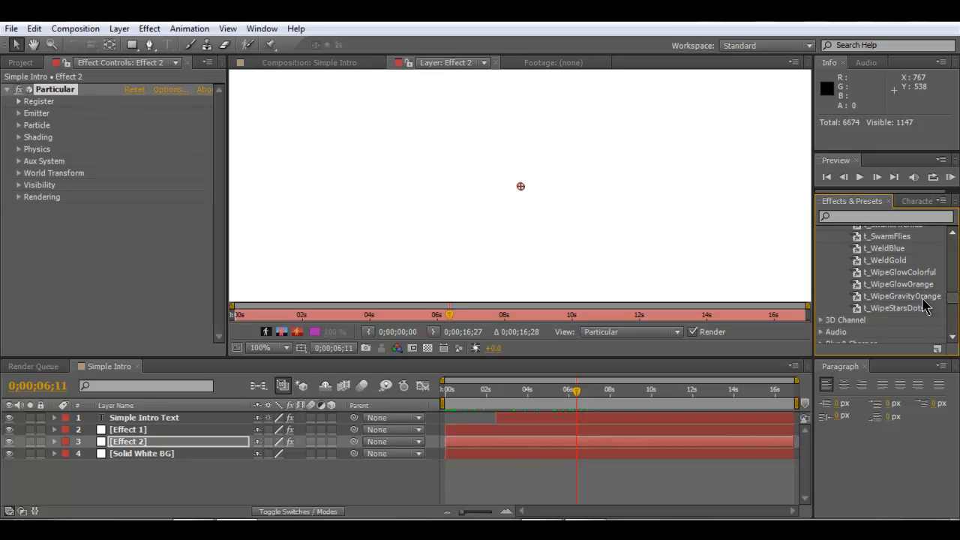
double_click(923, 299)
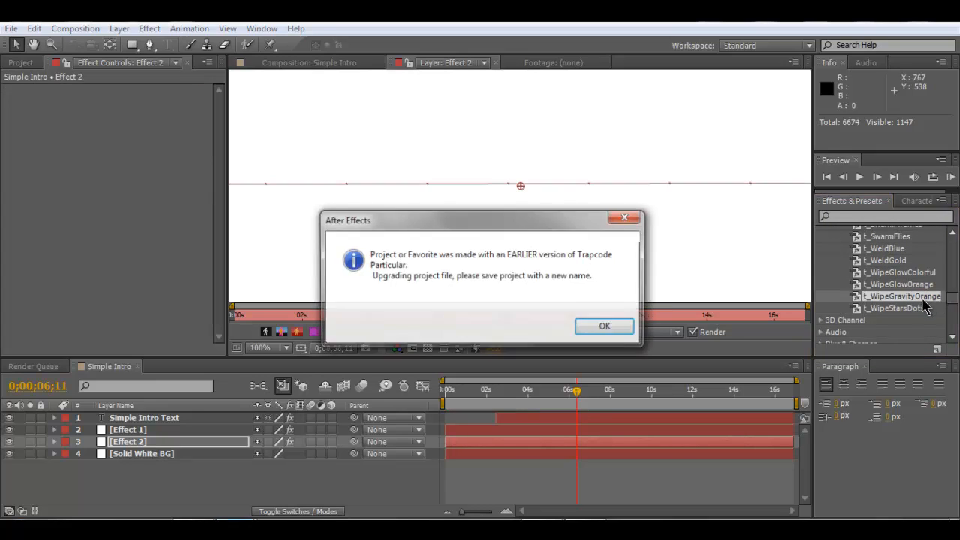
left_click(606, 327)
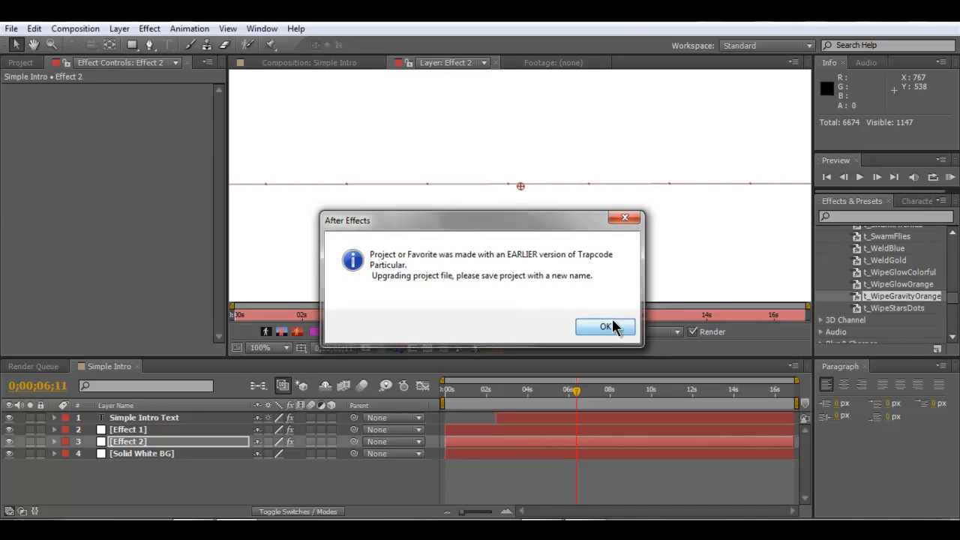
left_click_drag(576, 399, 452, 274)
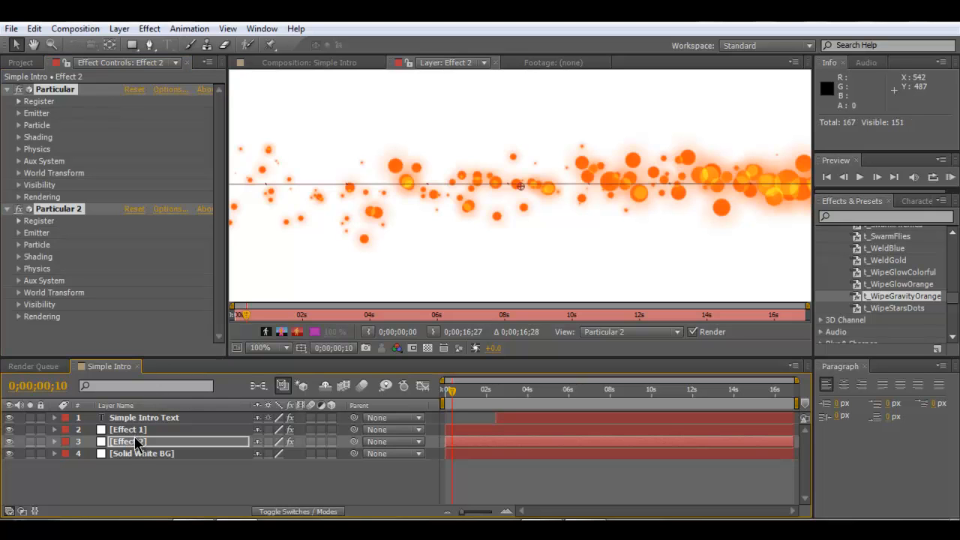
Step: Return to the composition view, scrub the wipe effect and trim the start of Effect 2 to 0;00;08;01
double_click(141, 418)
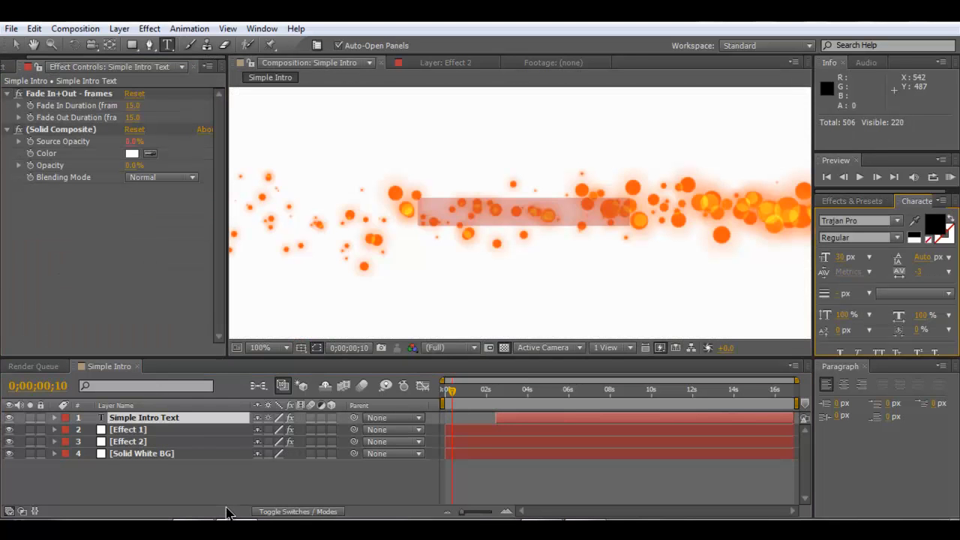
left_click(229, 501)
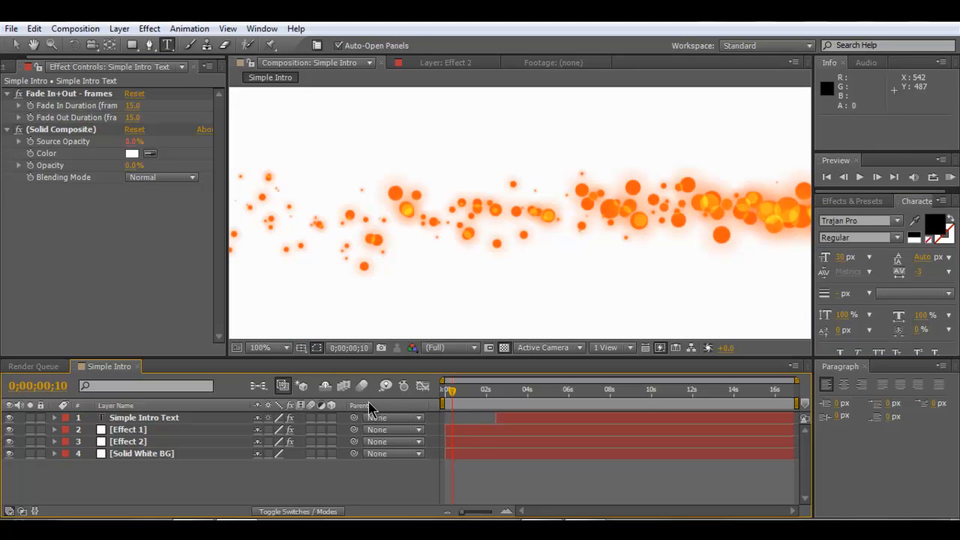
left_click_drag(452, 390, 641, 445)
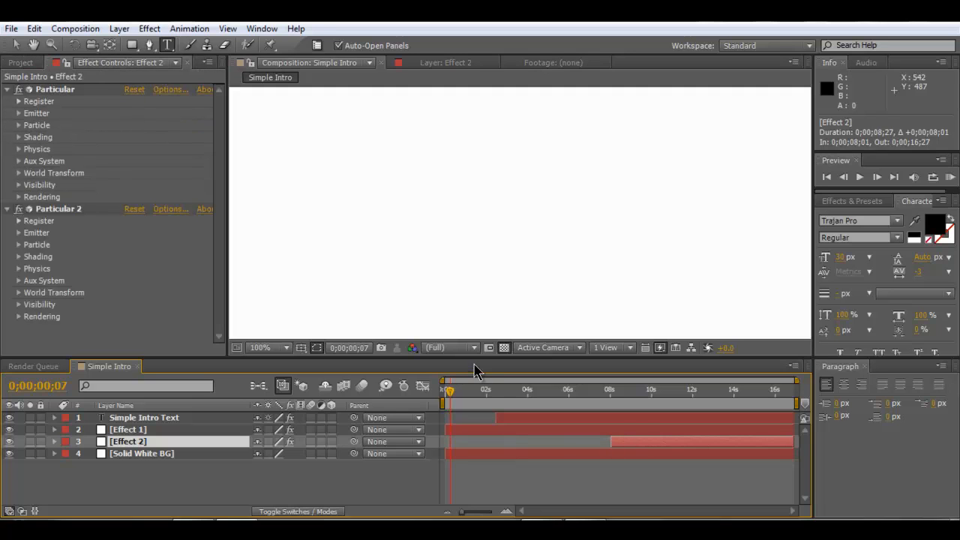
Step: Scrub through the title section and trim the end of the Simple Intro Text layer to about 8 seconds
left_click_drag(450, 395, 598, 399)
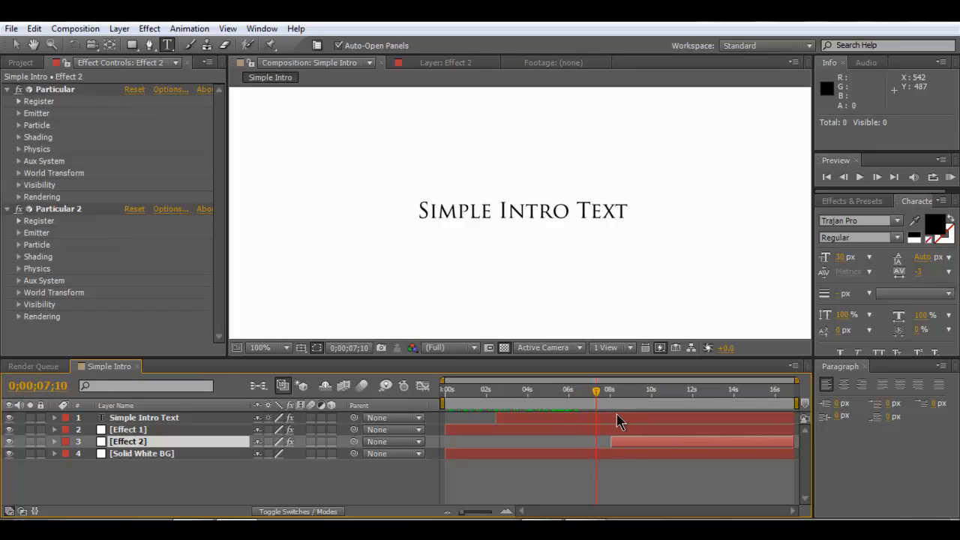
left_click_drag(617, 447, 611, 442)
left_click(647, 429)
left_click(698, 418)
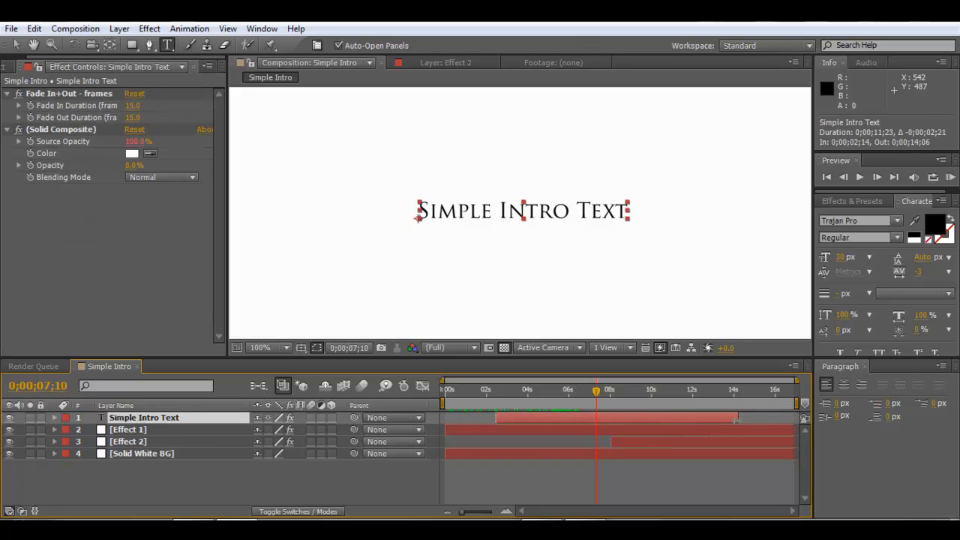
left_click_drag(737, 419, 601, 399)
Step: Shift the Effect 2 layer earlier to start at 0;00;05;25 and scrub to 0;00;06;17
left_click(619, 446)
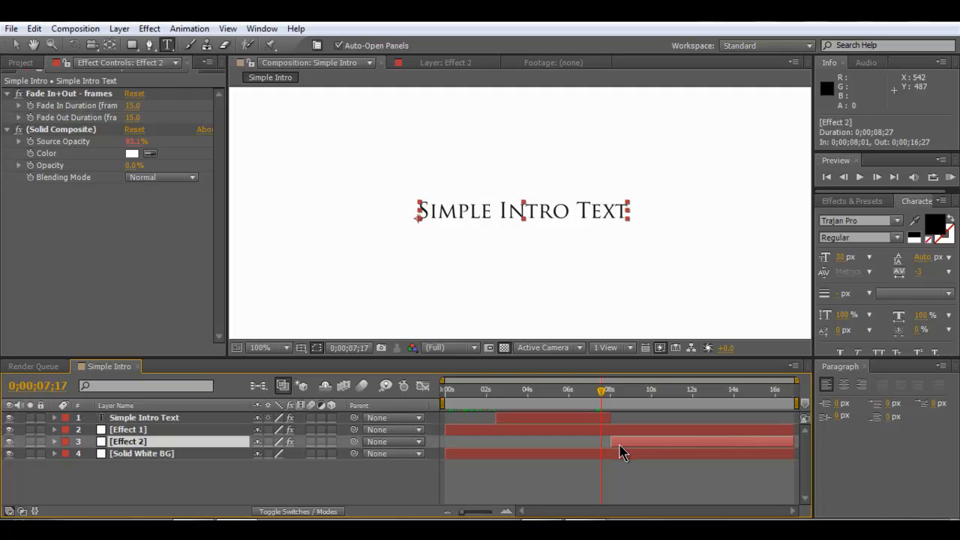
left_click_drag(619, 446, 574, 445)
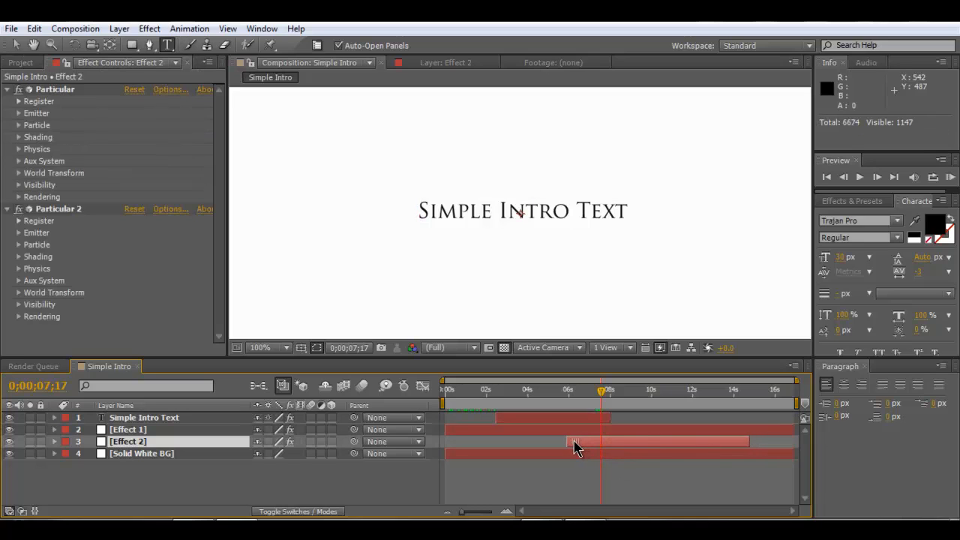
left_click_drag(600, 398, 581, 411)
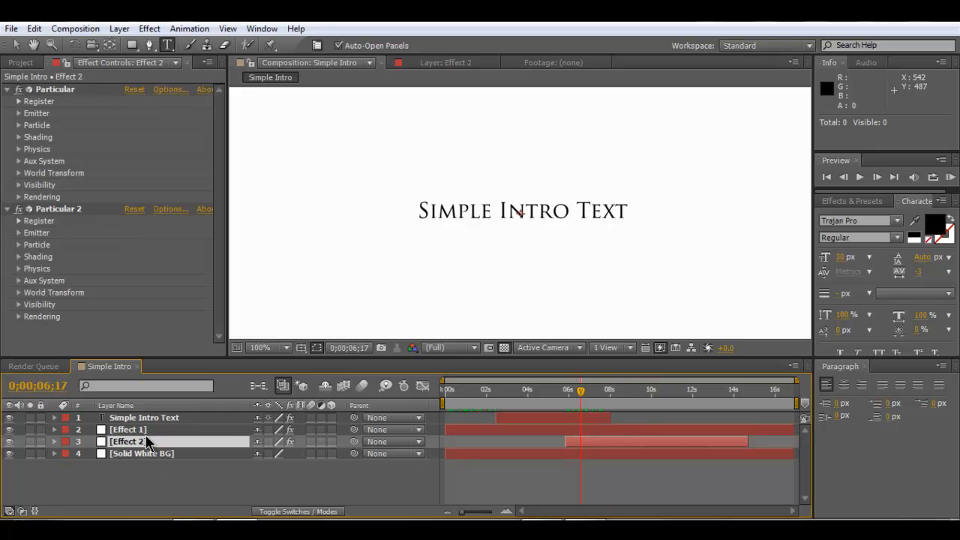
Step: Move Effect 2 above Effect 1 in the layer stack and scrub to 0;00;06;25 to check the overlap
left_click_drag(146, 439, 144, 426)
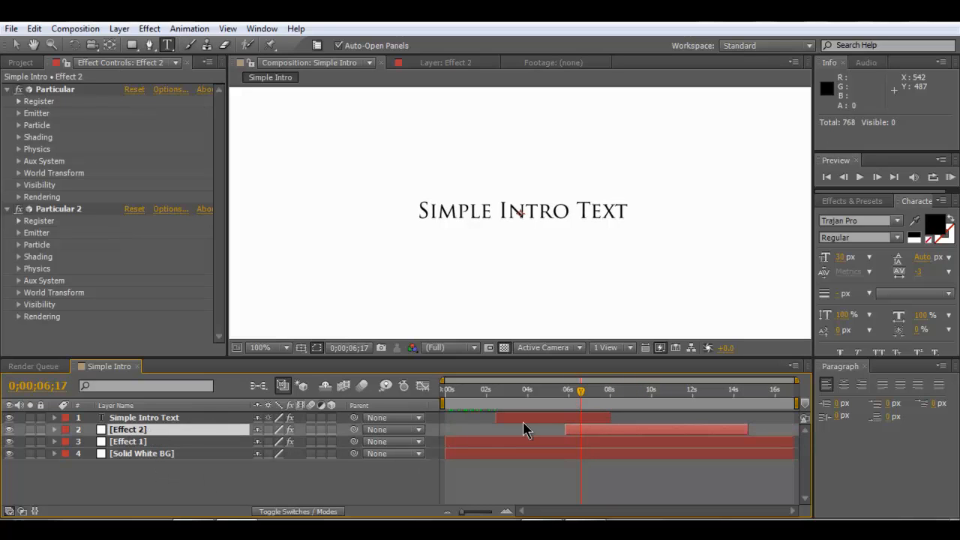
left_click(599, 437)
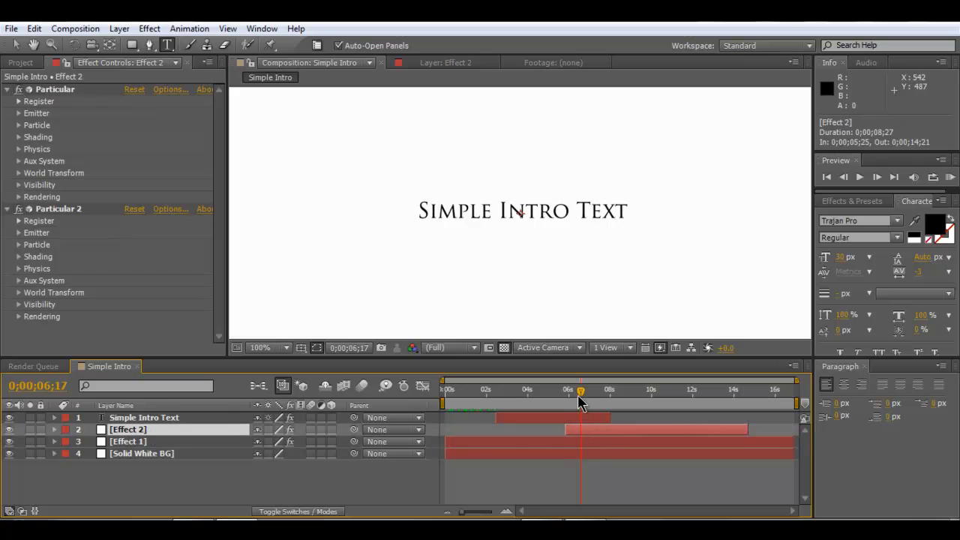
mouse_move(579, 397)
left_mouse_down()
mouse_move(605, 407)
mouse_move(530, 421)
mouse_move(443, 418)
mouse_move(633, 420)
mouse_move(587, 425)
left_mouse_up()
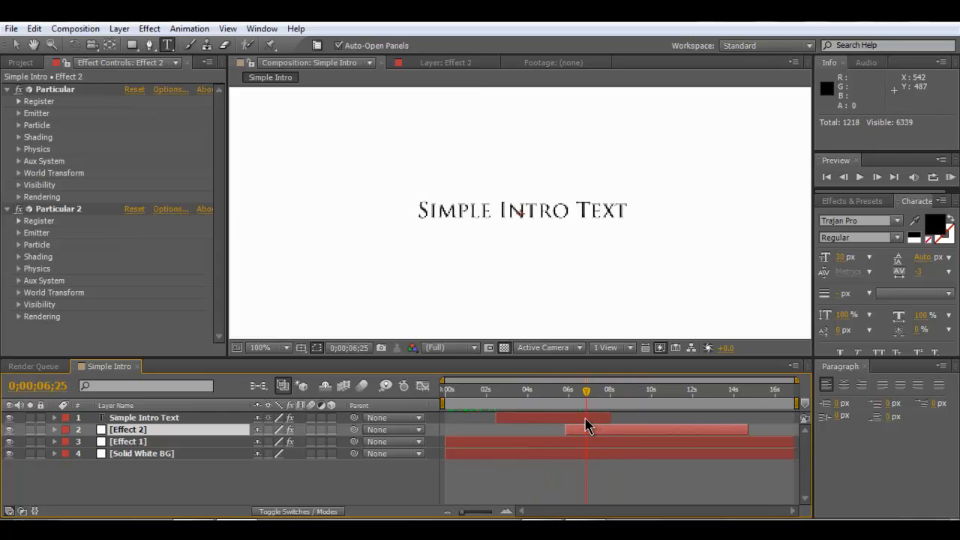
Step: With Effect 2 open on its own, rewind to 0;00;00;00, extend its start to -0;00;02;26 and trim its end to 0;00;06;03
double_click(600, 432)
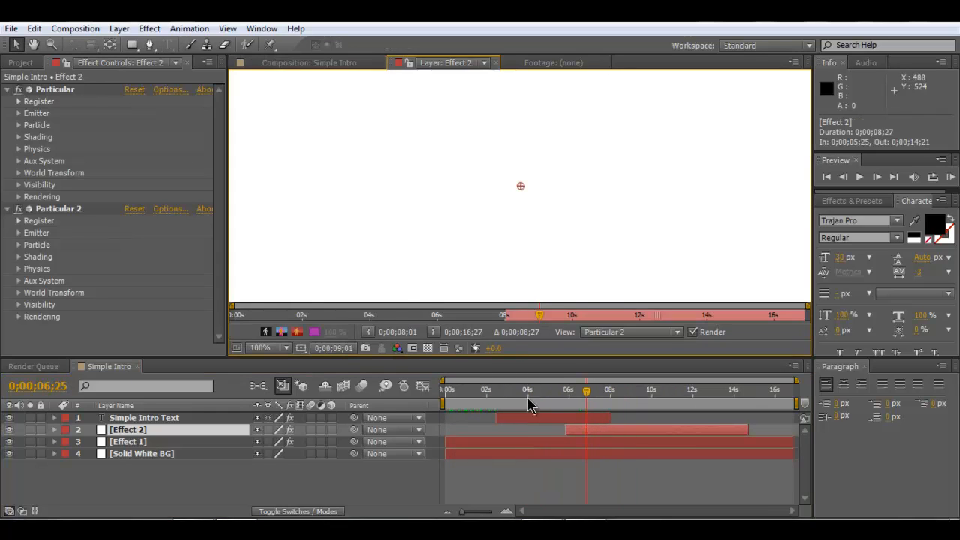
left_click_drag(587, 400, 422, 400)
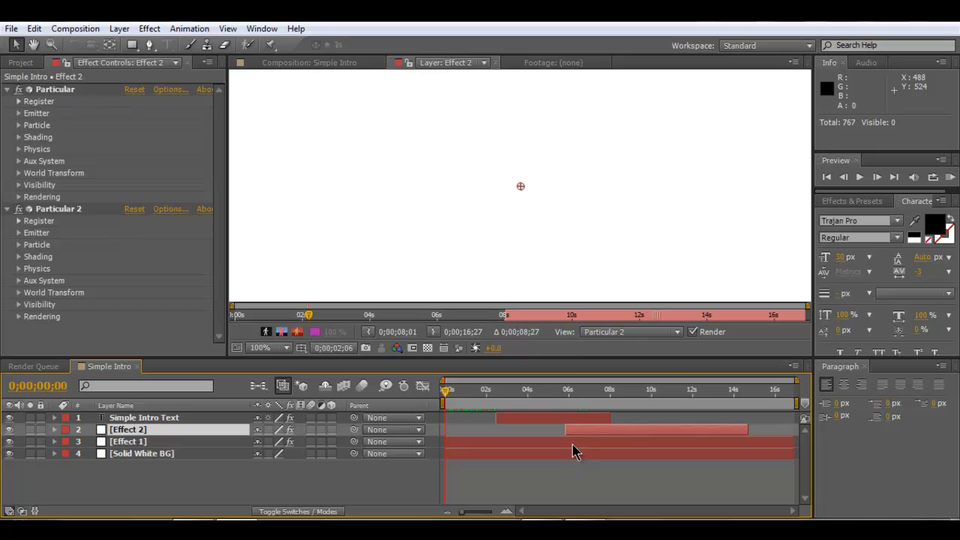
left_click_drag(567, 431, 388, 445)
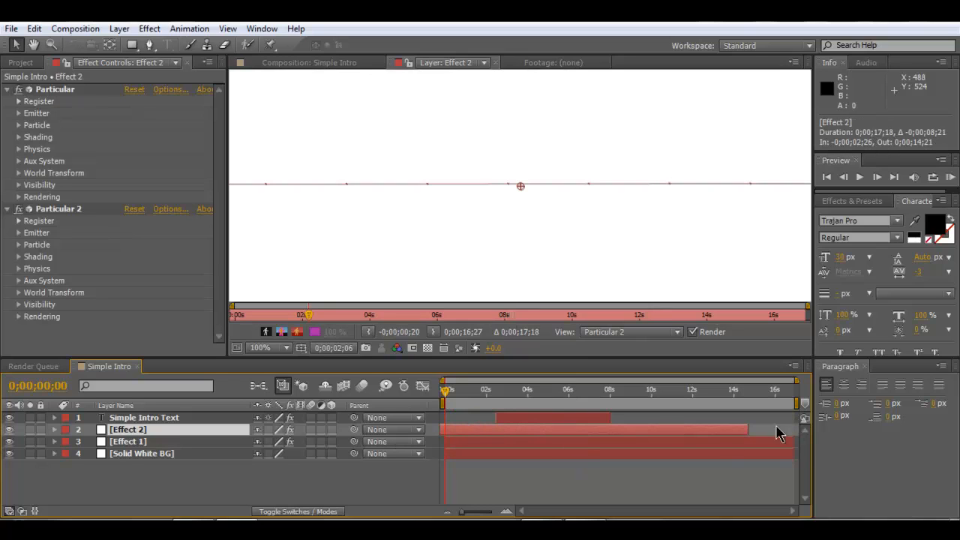
left_click_drag(736, 429, 614, 429)
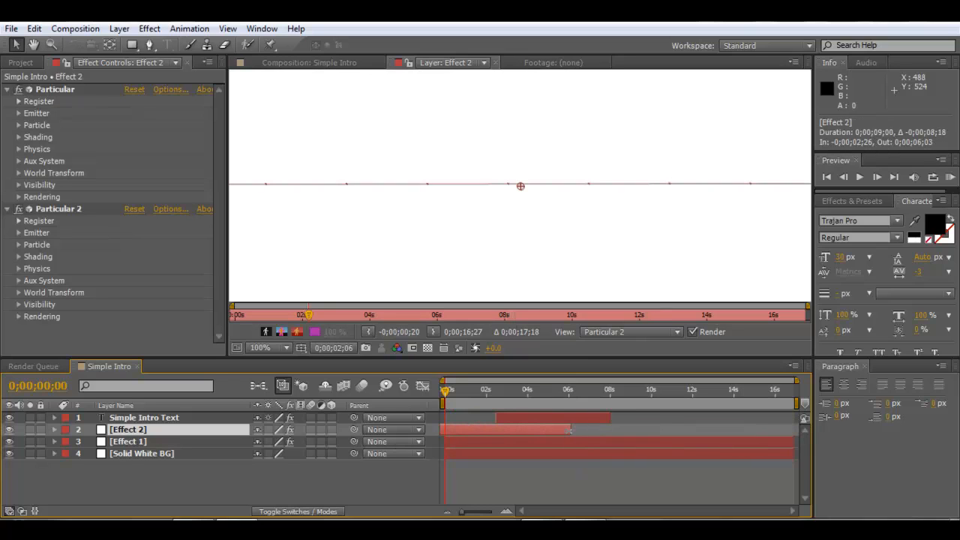
Step: Shift the Effect 2 layer to start at about 2.5 seconds and scrub to 0;00;04;05
left_click_drag(550, 439, 633, 442)
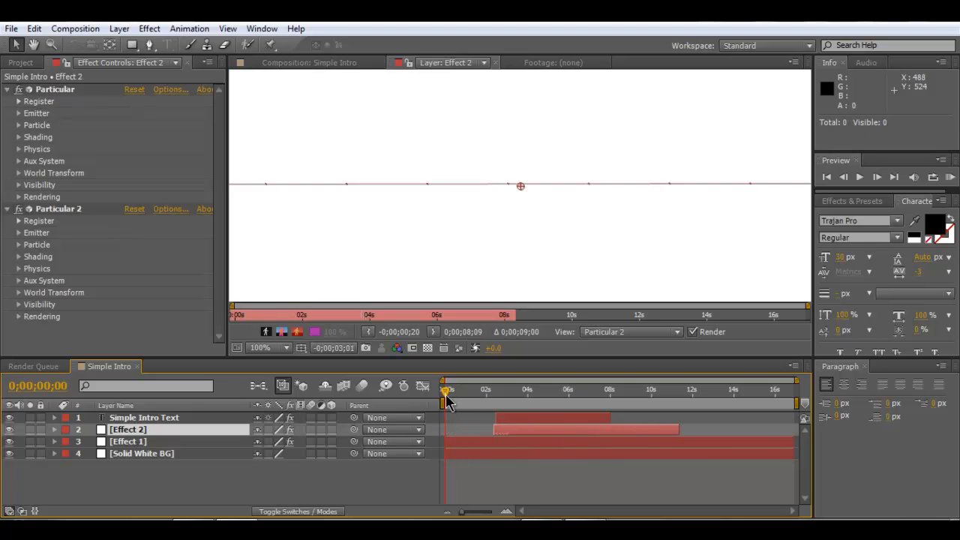
left_click_drag(446, 400, 531, 405)
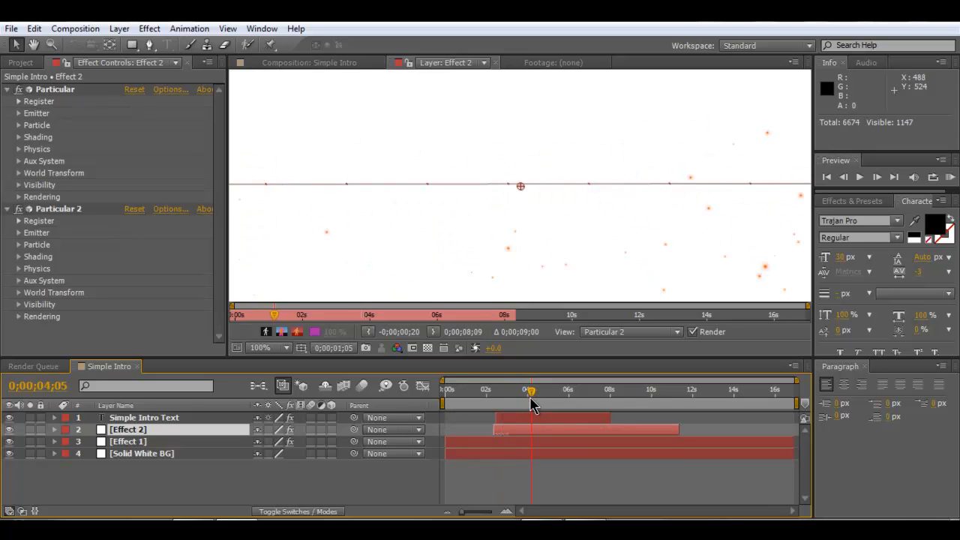
Step: Return from the Effect 2 layer view to the full composition and scrub from 0;00;00;00 to 0;00;02;18
left_click(124, 418)
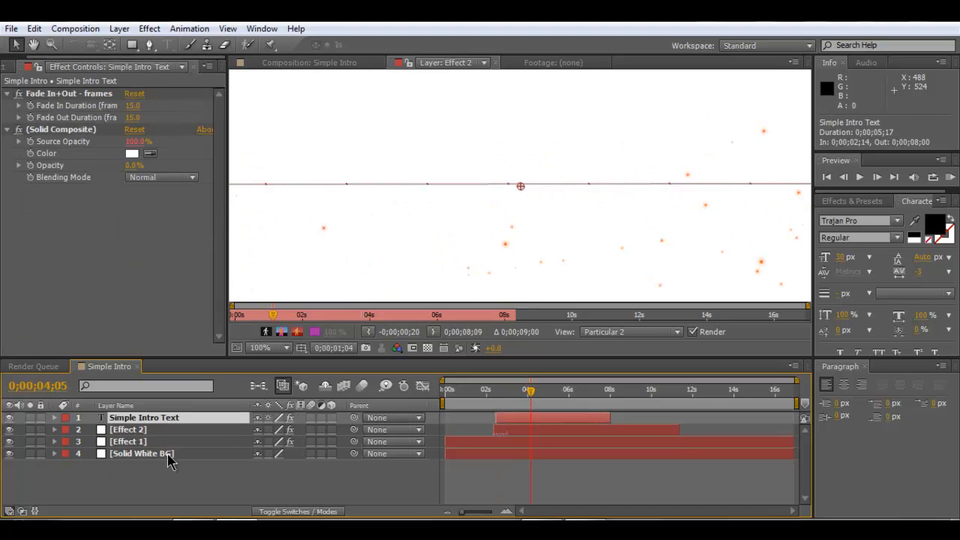
left_click(284, 496)
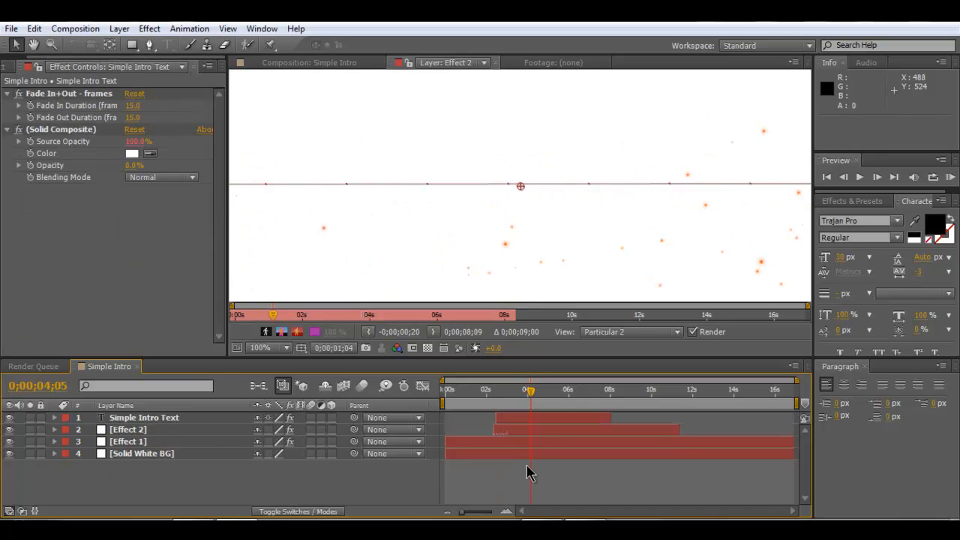
left_click_drag(529, 394, 443, 391)
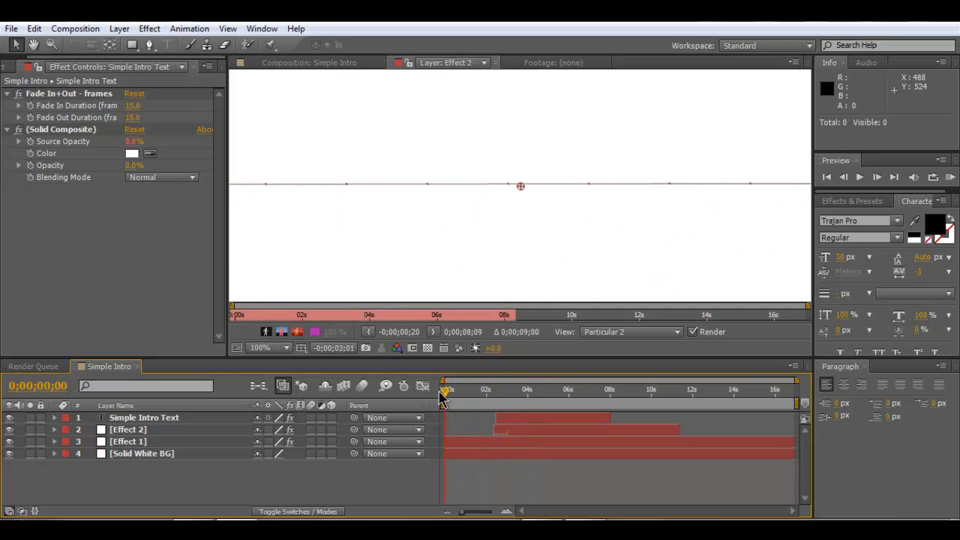
double_click(179, 421)
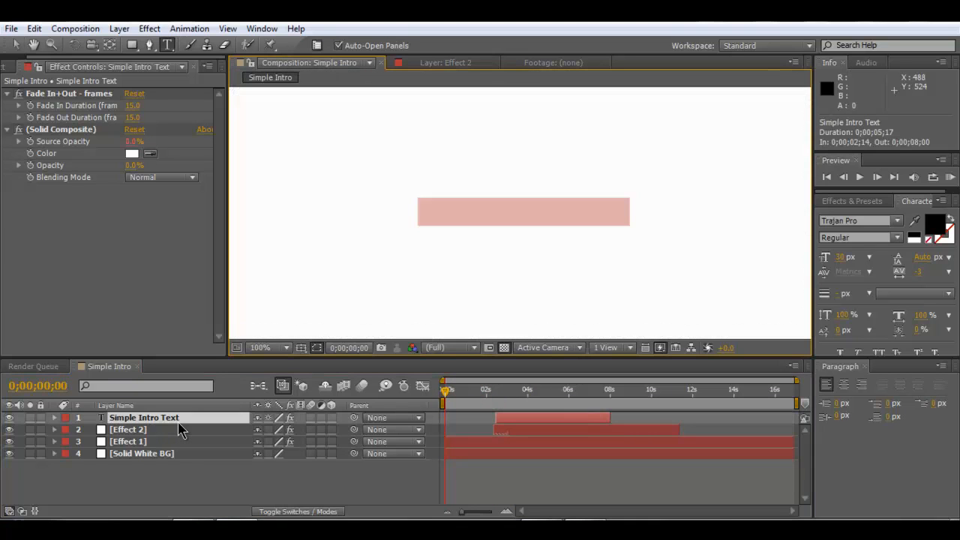
left_click(218, 499)
left_click_drag(448, 403, 502, 403)
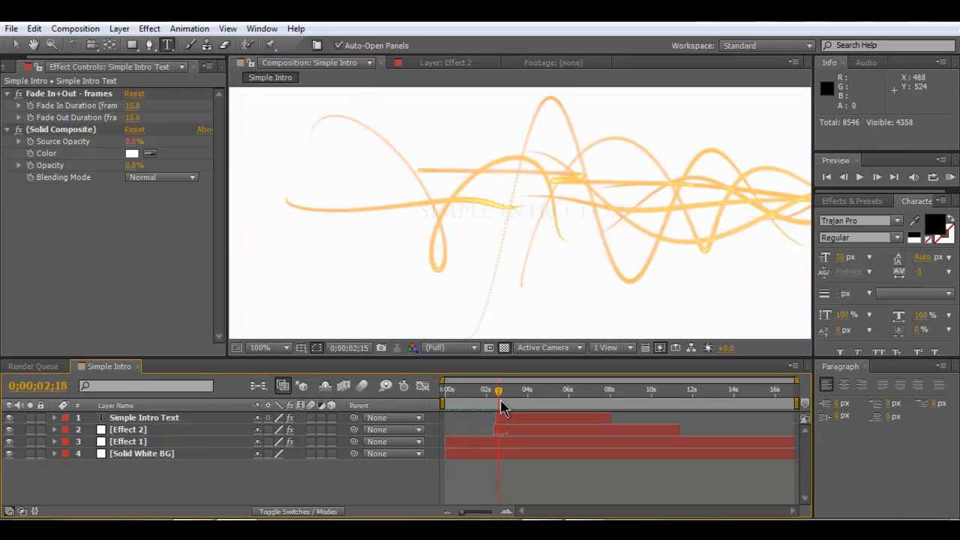
Step: Shorten the title layer to end at about 6.7 seconds and shift Effect 2 to start at 0;00;05;14, overlapping the title's fade-out
left_click_drag(536, 432, 597, 433)
mouse_move(494, 395)
left_mouse_down()
mouse_move(576, 402)
mouse_move(565, 400)
mouse_move(568, 410)
mouse_move(598, 417)
mouse_move(604, 432)
left_mouse_up()
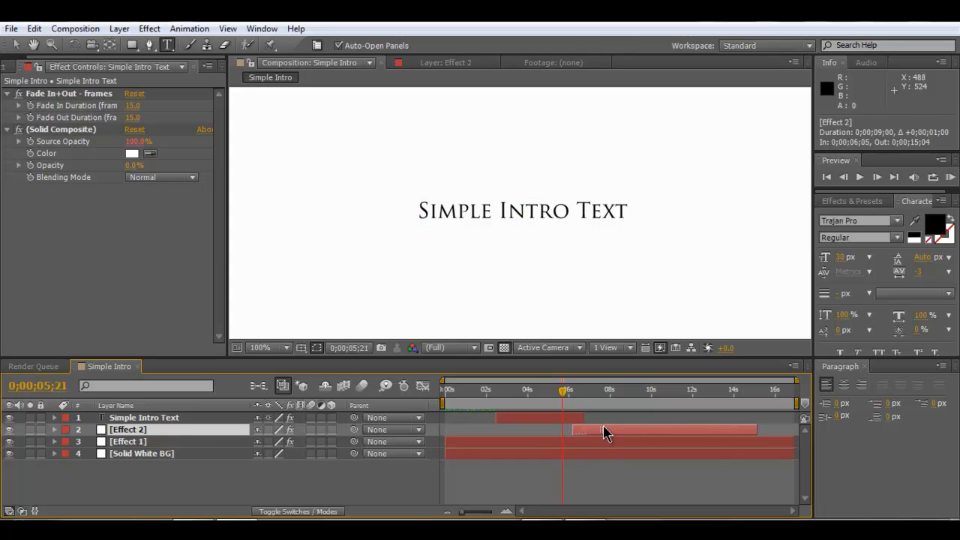
mouse_move(563, 391)
left_mouse_down()
mouse_move(587, 392)
mouse_move(578, 391)
left_mouse_up()
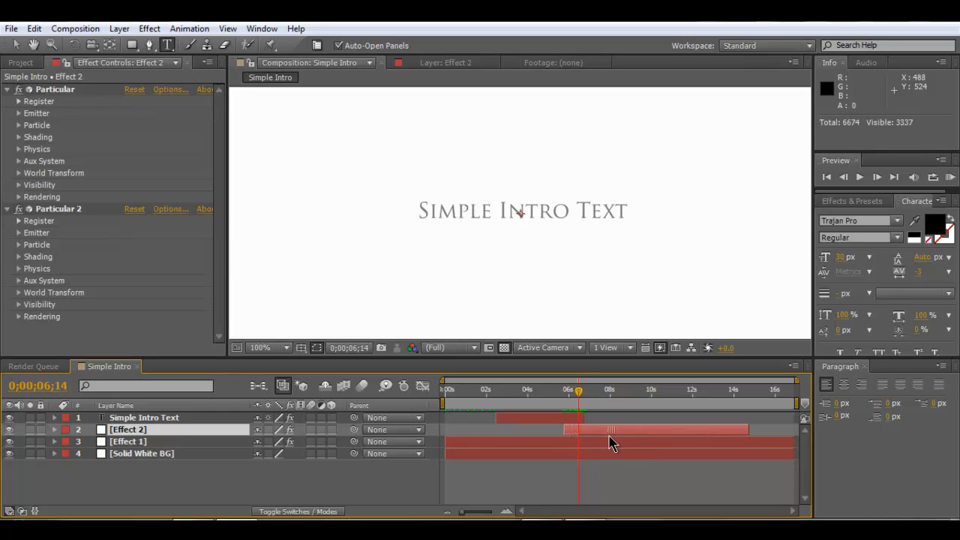
left_click_drag(622, 440, 605, 441)
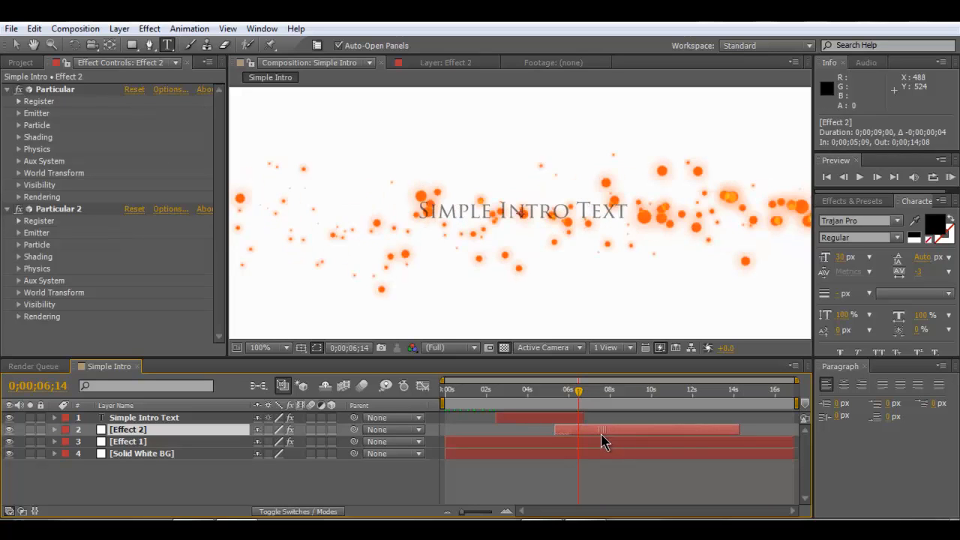
left_click_drag(604, 434, 604, 431)
Step: Trim the ends of Effect 1 and Solid White BG to 0;00;09;04 and the end of Effect 2 to 0;00;09;02
left_click_drag(578, 391, 636, 405)
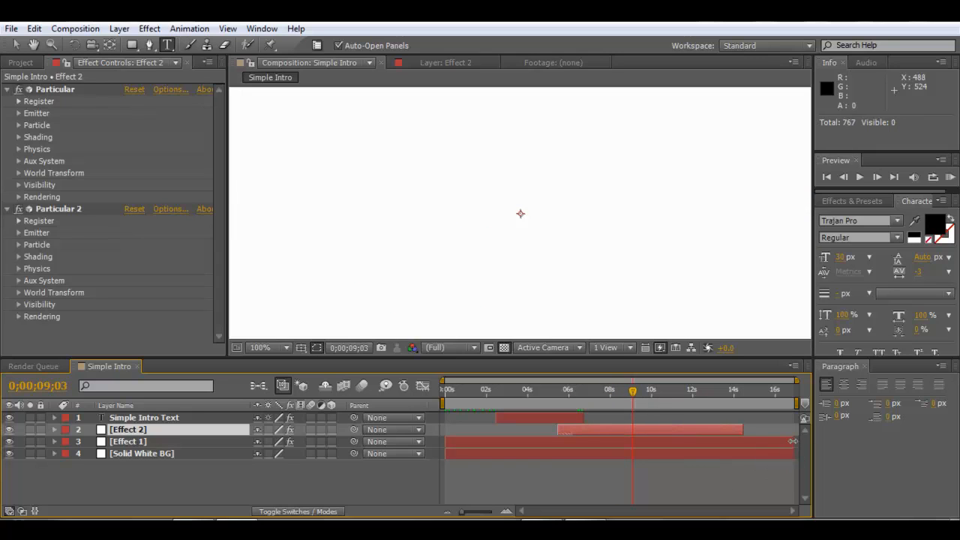
left_click_drag(793, 441, 657, 460)
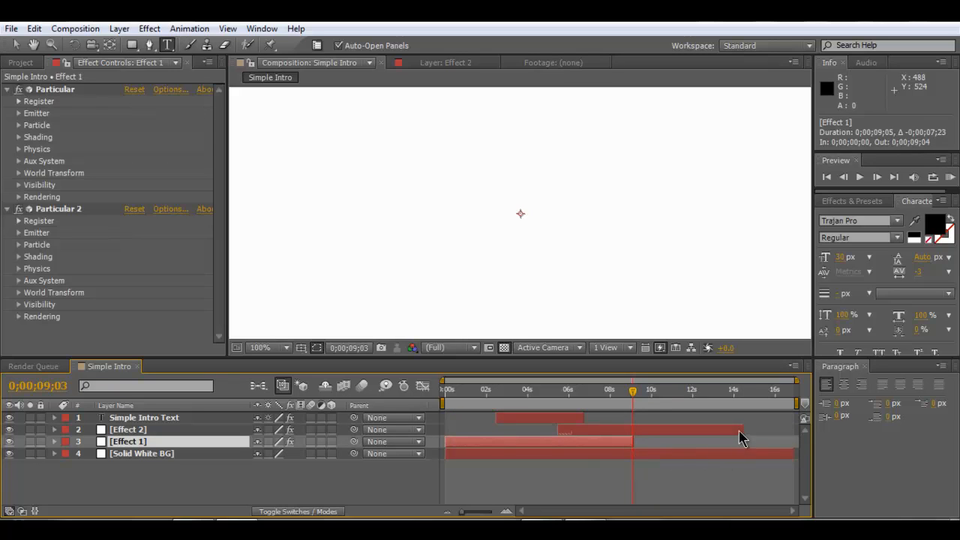
left_click_drag(742, 429, 662, 430)
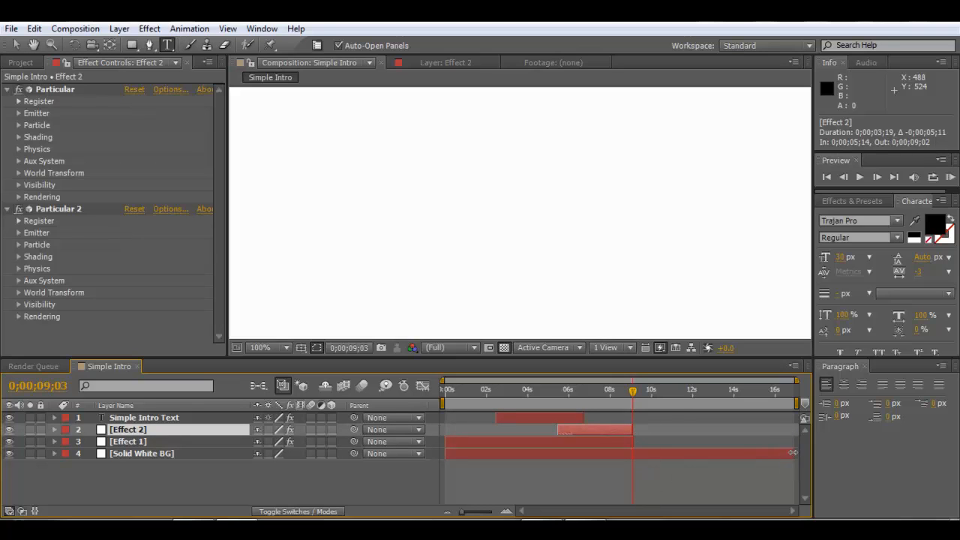
left_click_drag(792, 452, 674, 456)
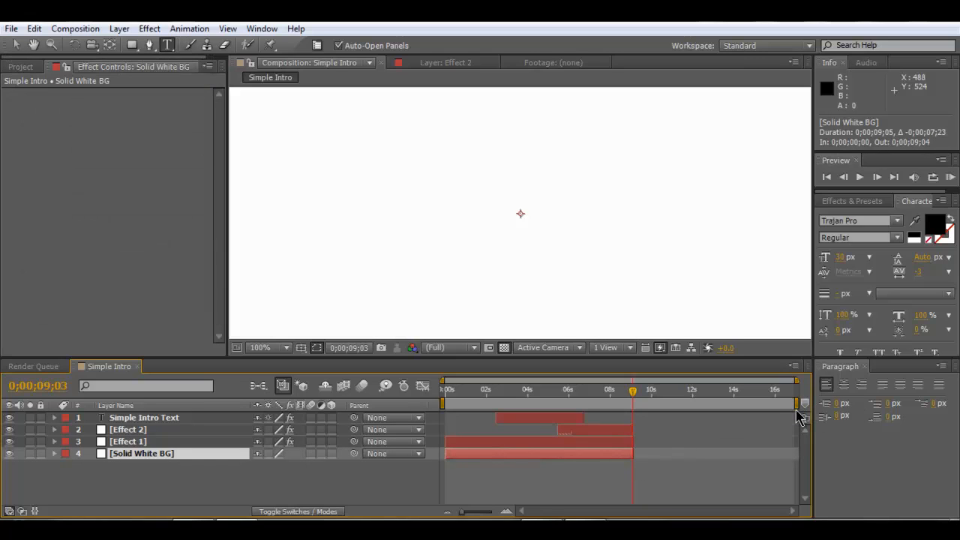
Step: Shorten the work area to end at 0;00;09;02 and scrub around 0;00;09;04 to check where the layers end
left_click_drag(797, 404, 636, 414)
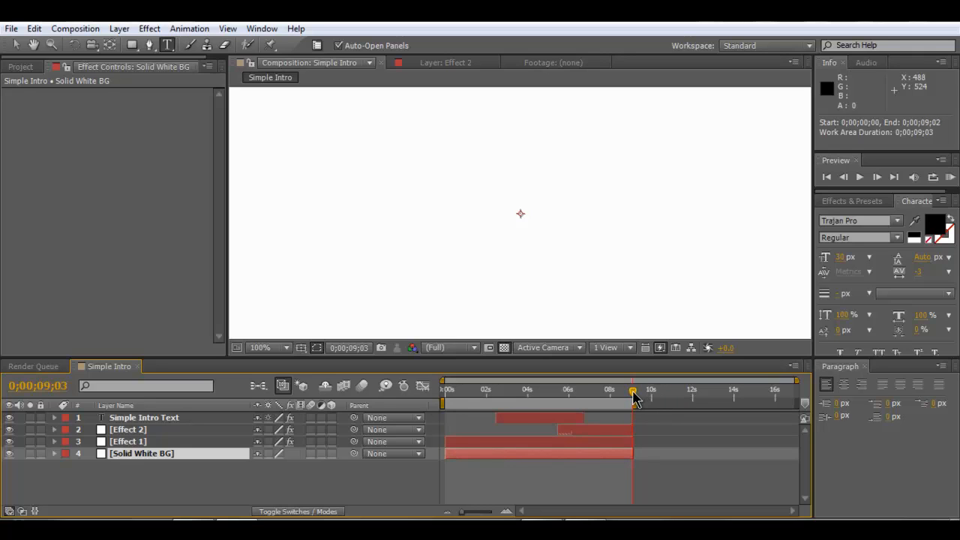
mouse_move(634, 398)
left_mouse_down()
mouse_move(442, 393)
mouse_move(609, 397)
mouse_move(638, 419)
left_mouse_up()
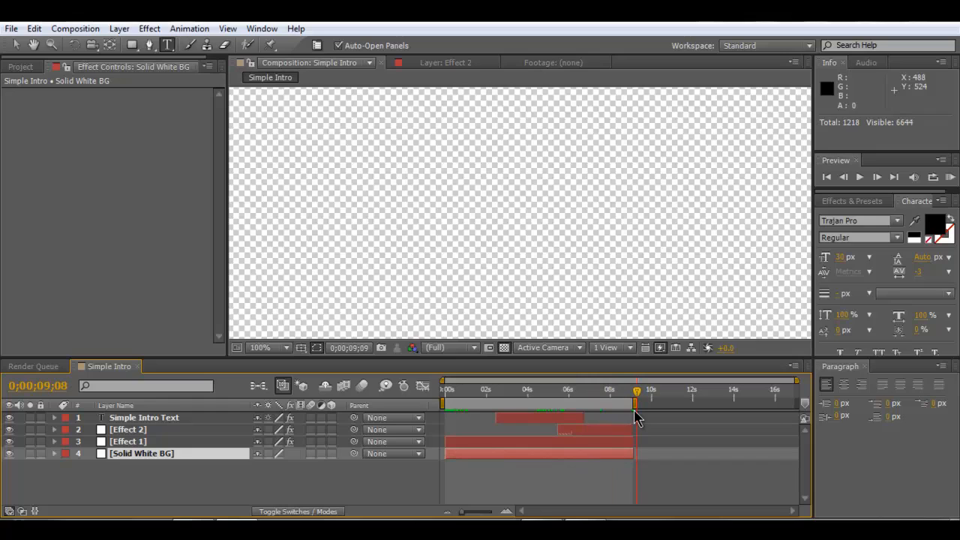
left_click_drag(635, 411, 632, 413)
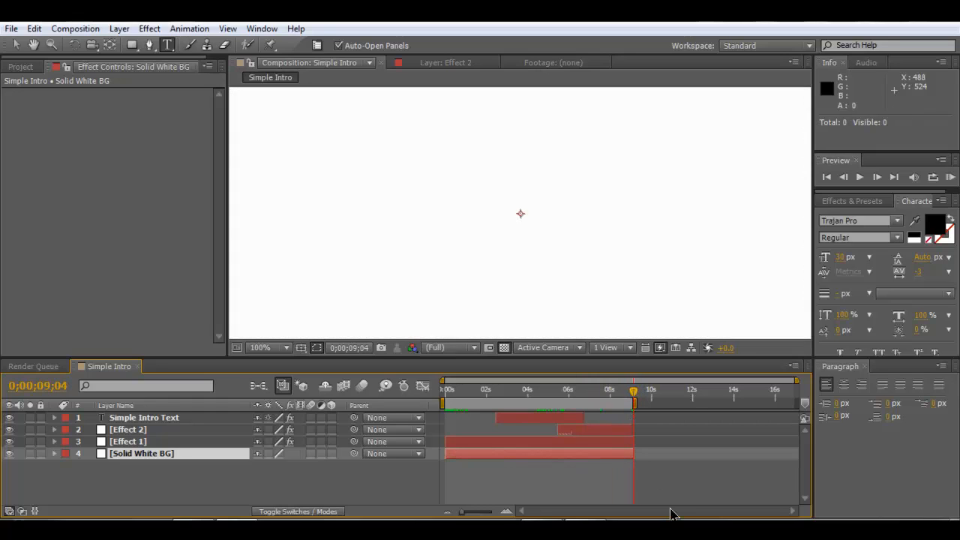